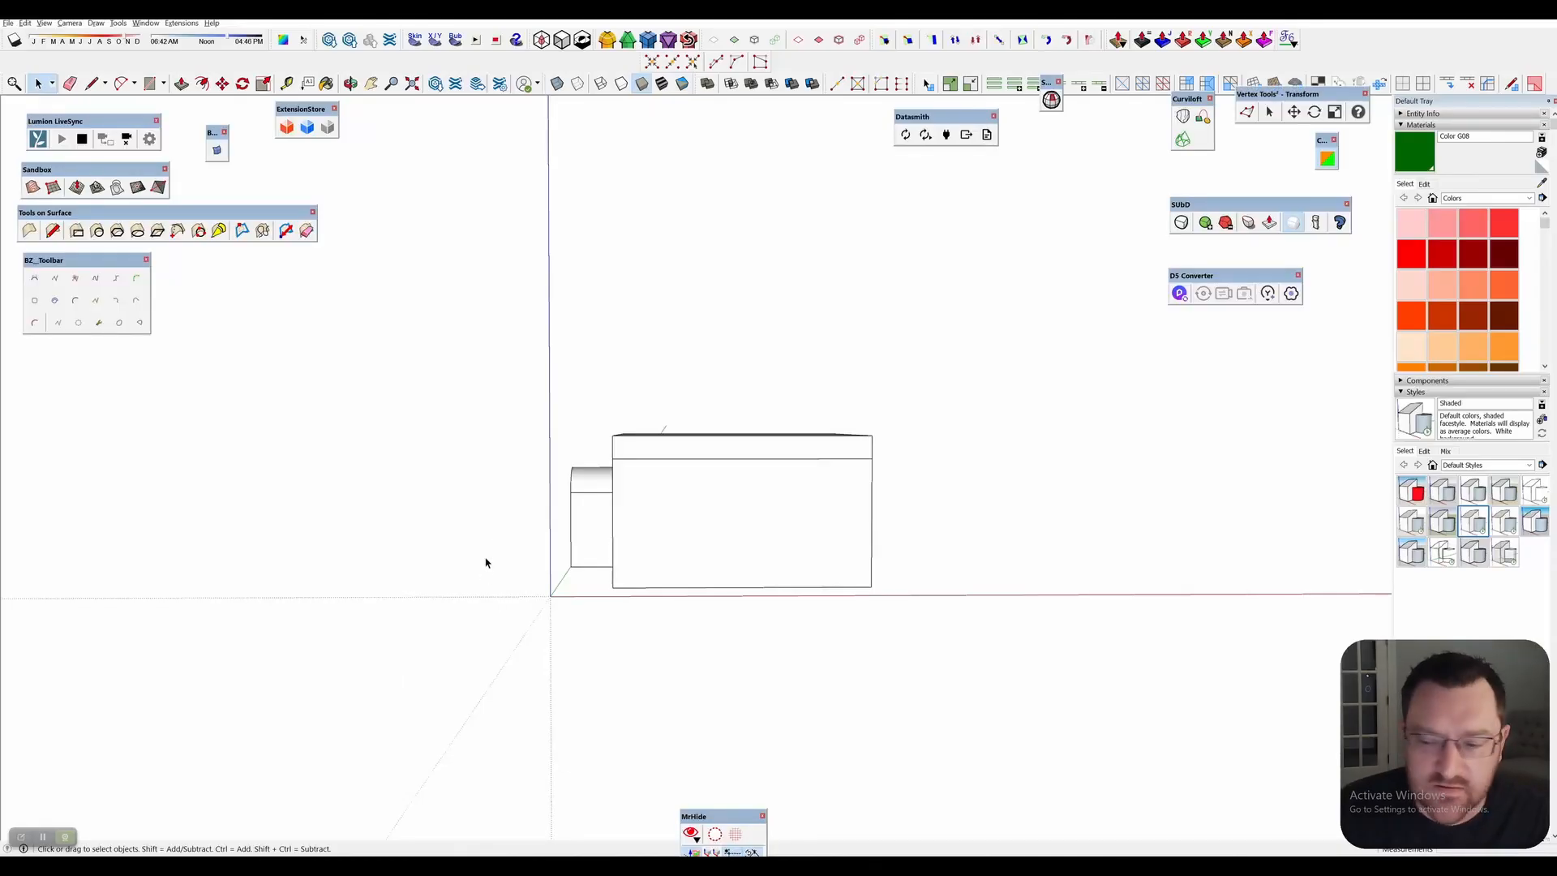
Switch to SketchUp and examine the living room model's sofa, console table, picture and wall lights from the side and front.
middle_drag(484, 561, 985, 538)
scroll(831, 521, up, 3)
scroll(633, 538, up, 2)
middle_drag(632, 538, 756, 544)
scroll(707, 532, up, 4)
scroll(756, 542, up, 3)
click(357, 471)
scroll(779, 498, up, 8)
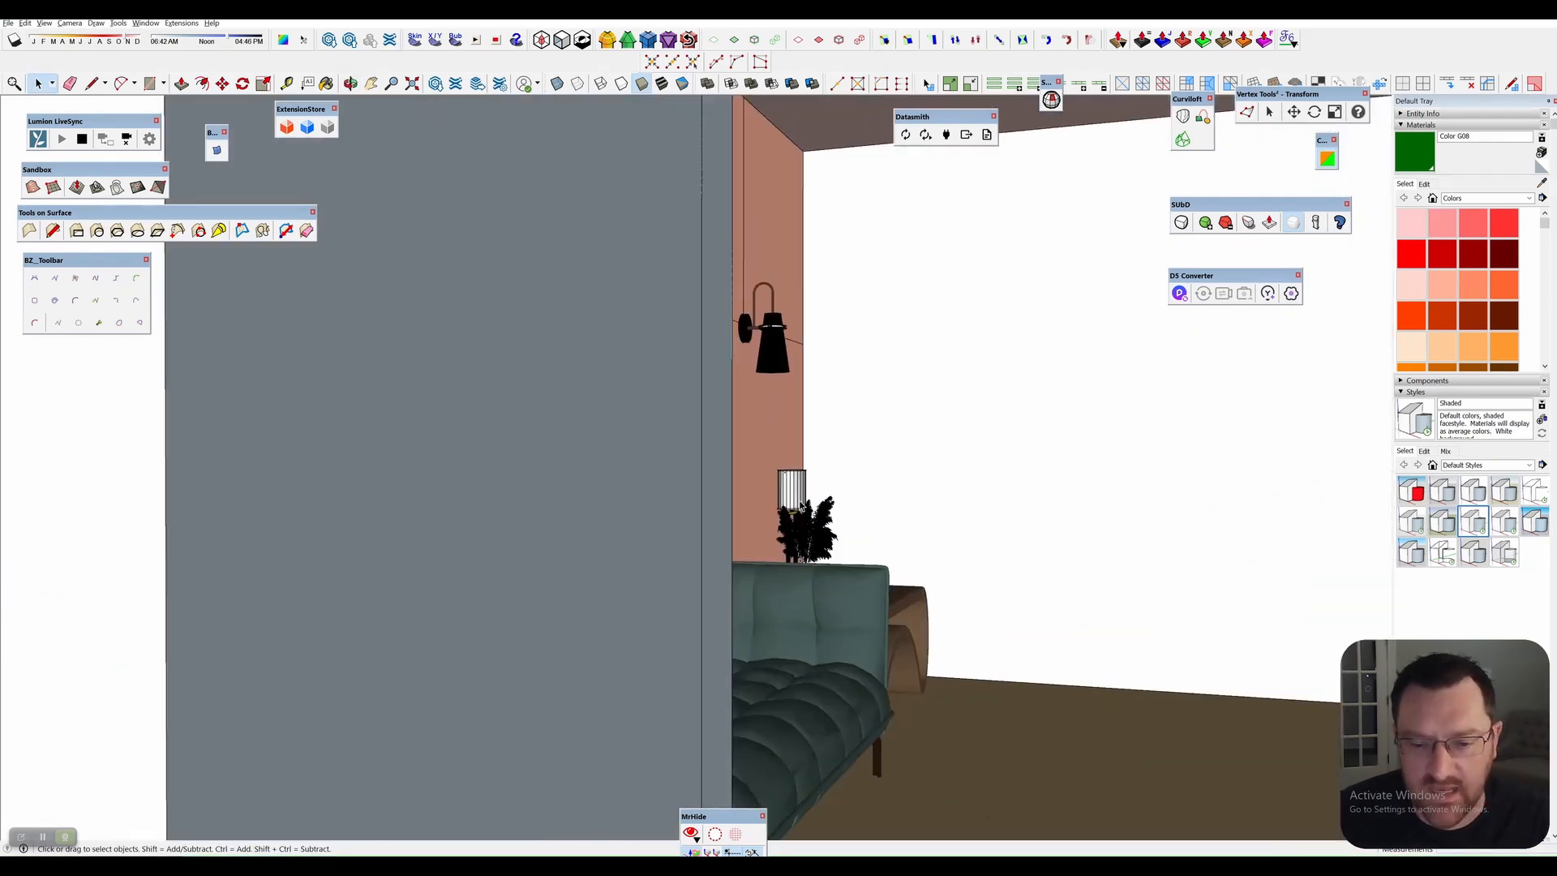
middle_drag(952, 497, 602, 506)
mouse_move(602, 506)
shift+middle_down()
mouse_move(829, 520)
mouse_move(660, 517)
mouse_move(721, 521)
mouse_move(756, 488)
shift+middle_up()
scroll(827, 520, down, 5)
scroll(721, 521, down, 2)
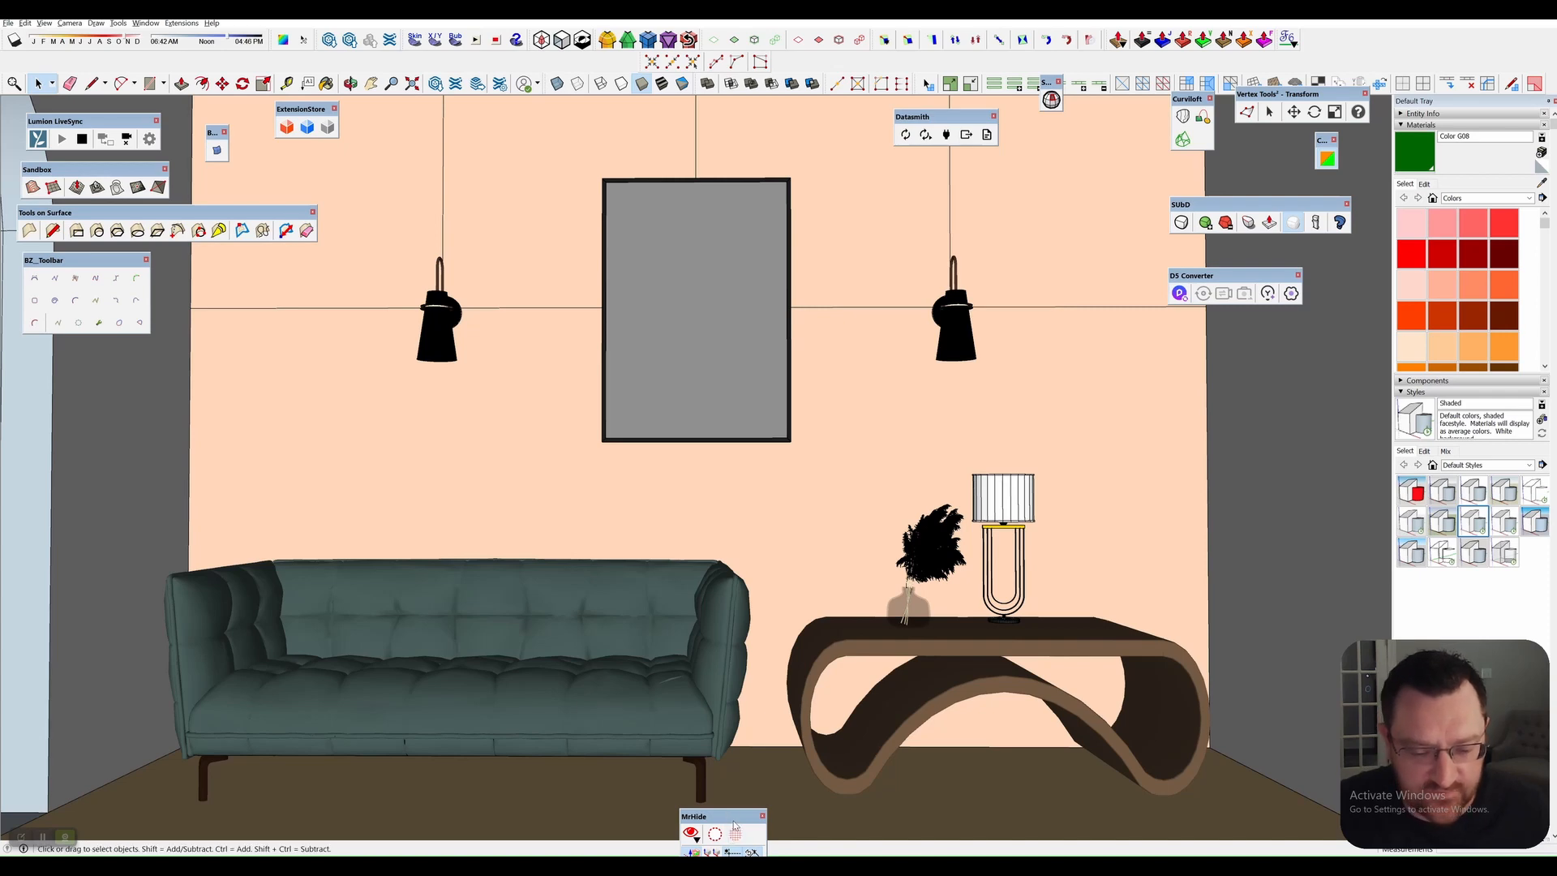
drag(733, 818, 646, 824)
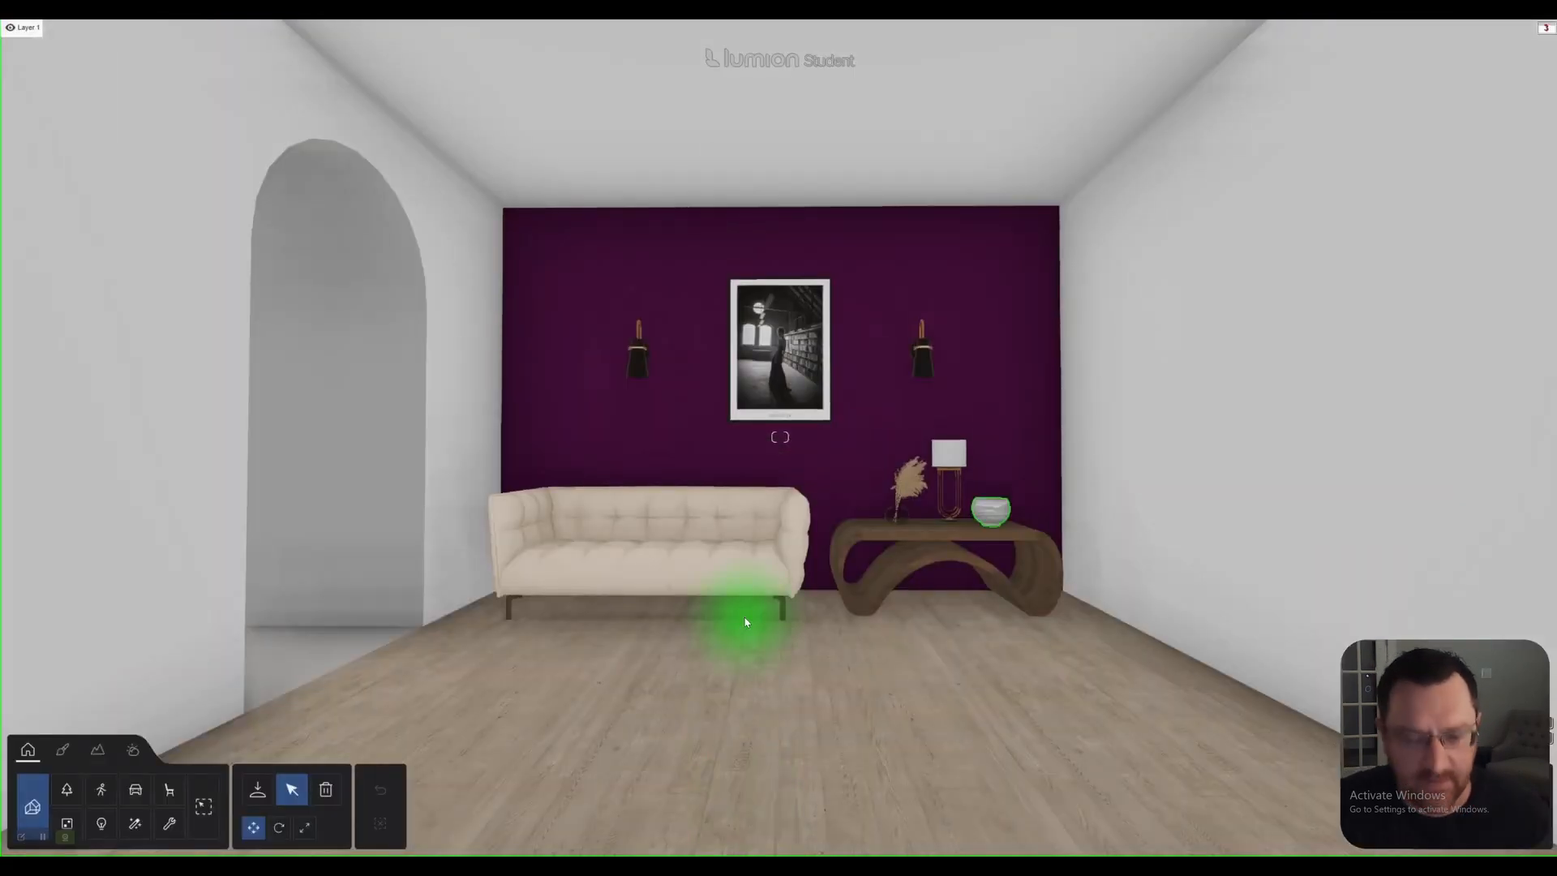
Switch back to Lumion and inspect the purple feature wall with its sofa, console table and wall lights from the front.
key(w)
right_drag(783, 573, 815, 566)
key(a)
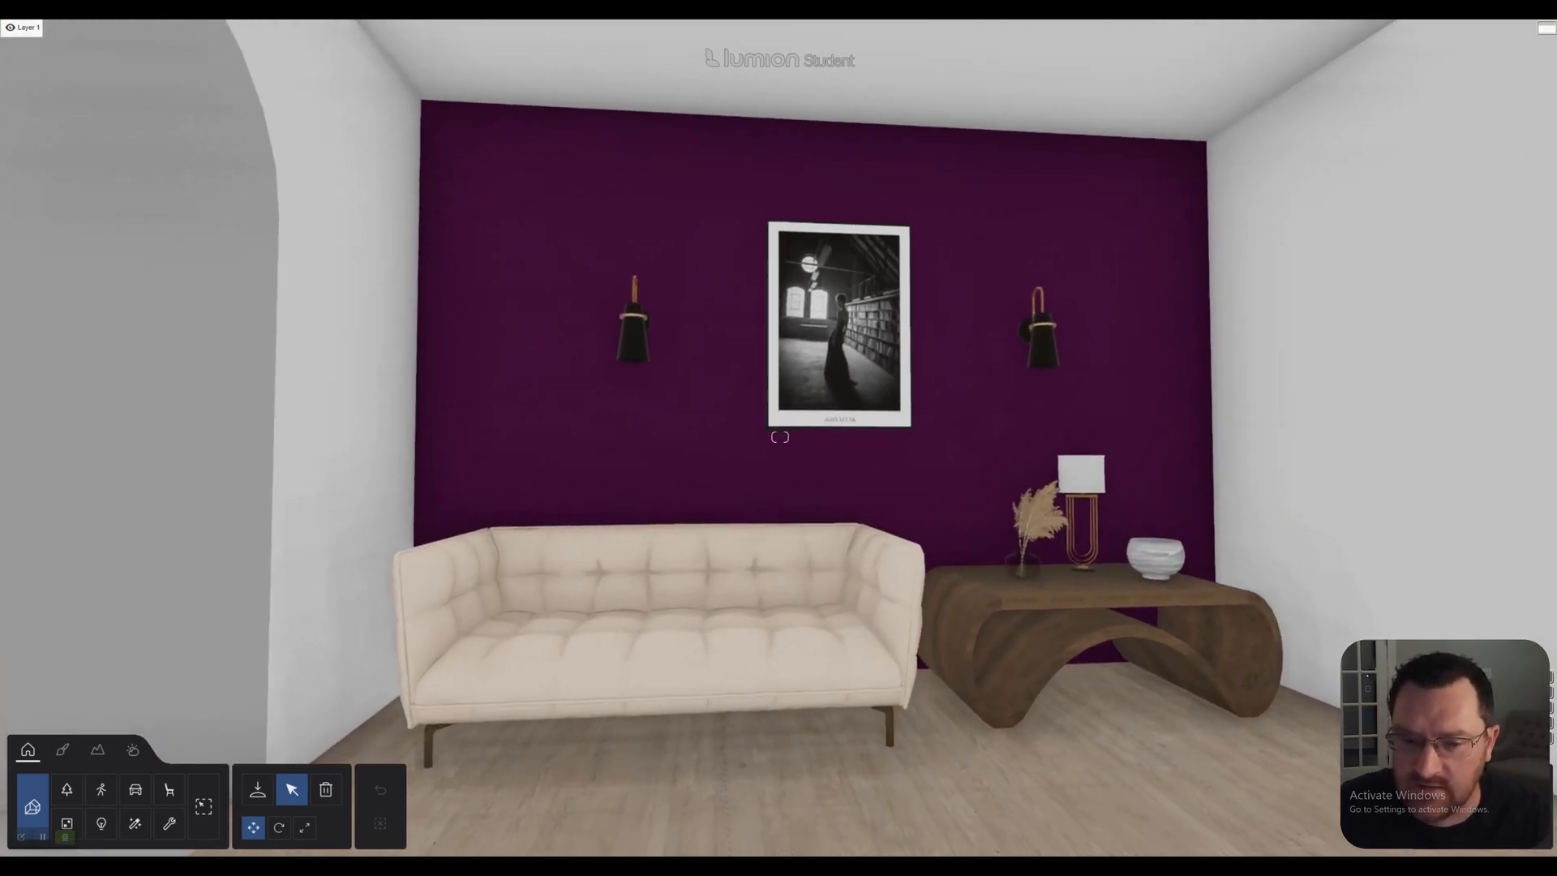
key(s)
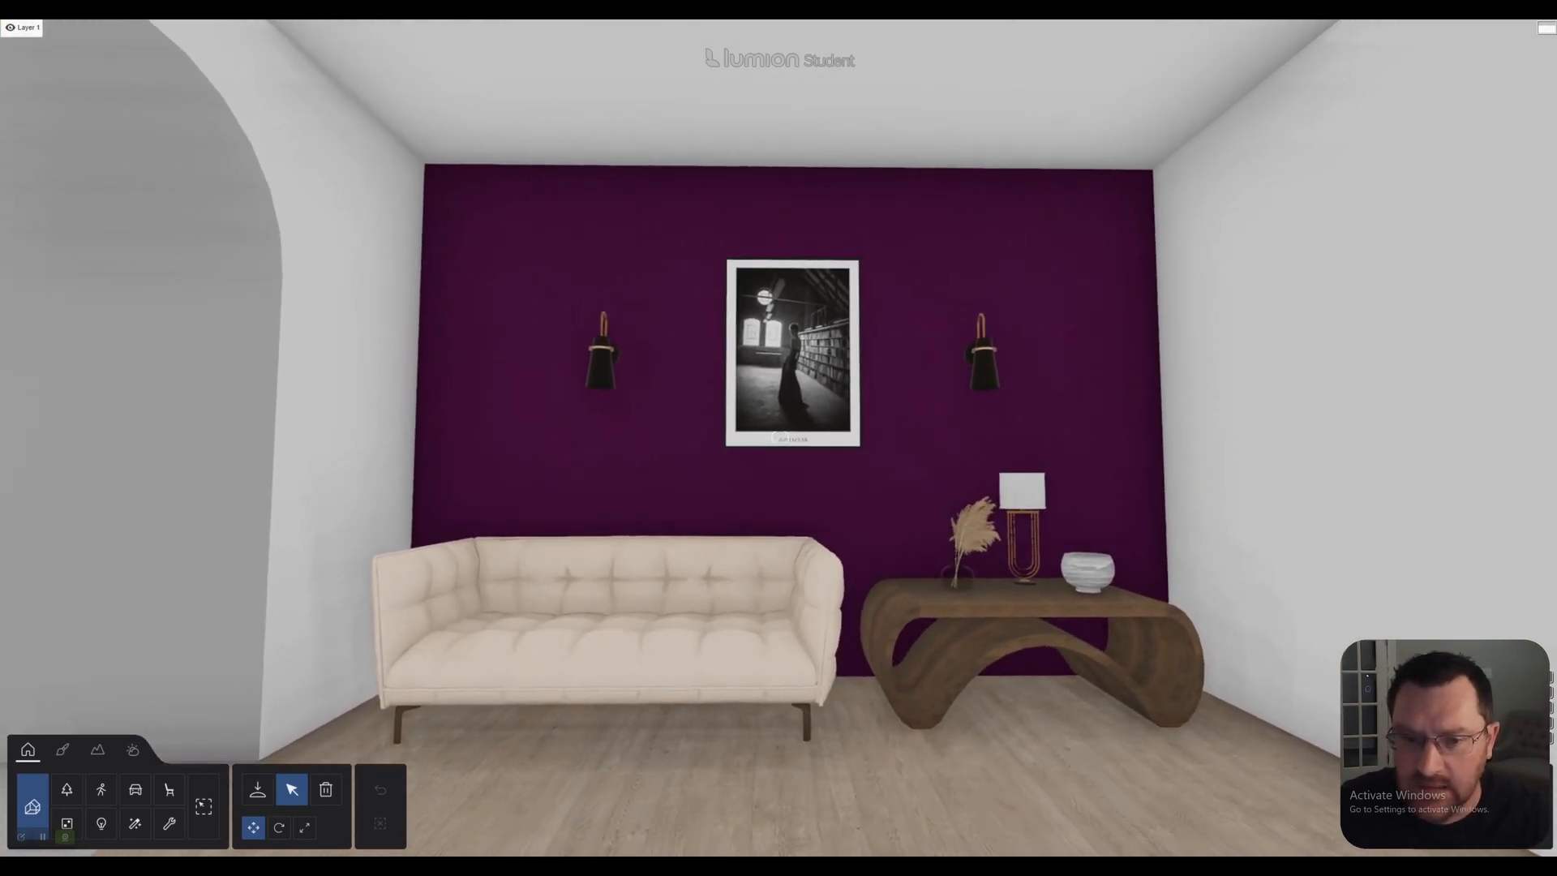
key(w)
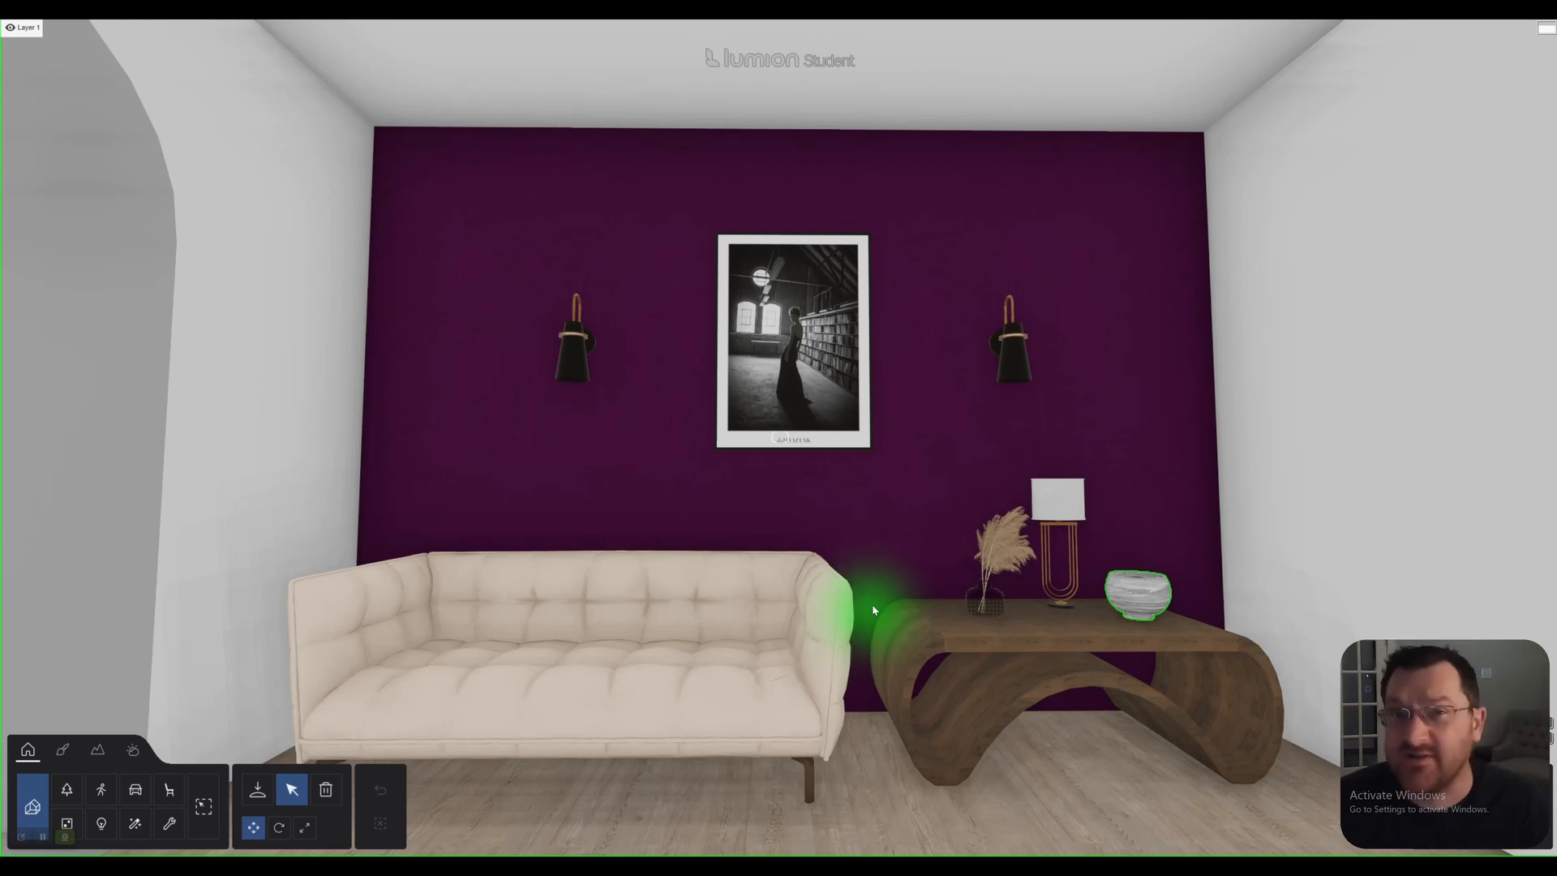
Examine the furnished Lumion room from an angle showing the arched opening and from a frontal view of the feature wall.
right_drag(872, 573, 717, 571)
key(d)
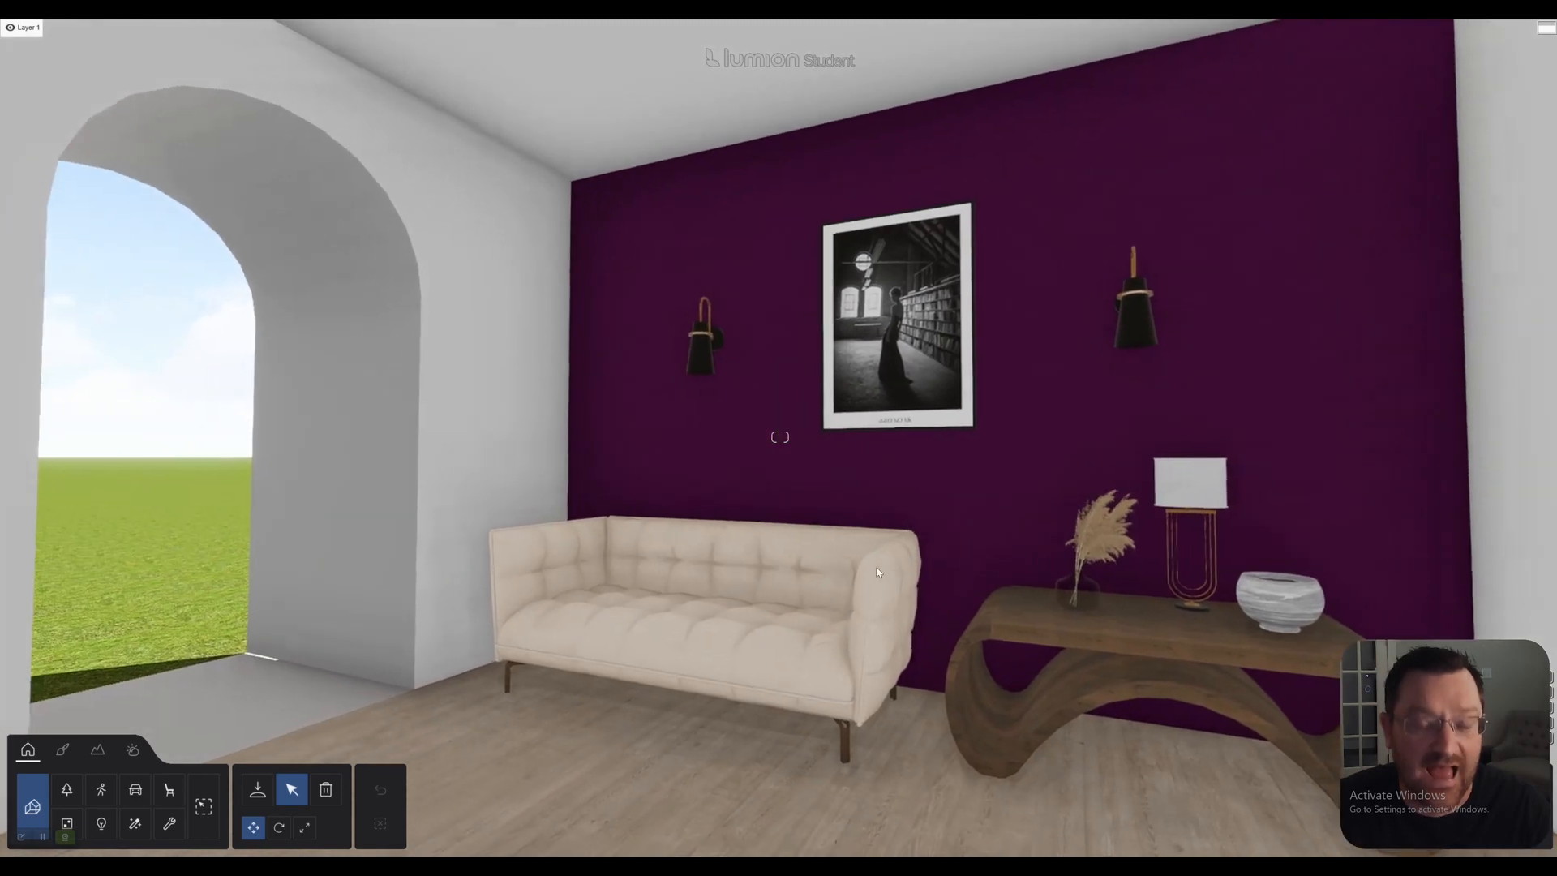
right_drag(897, 556, 1001, 558)
key(a)
key(d)
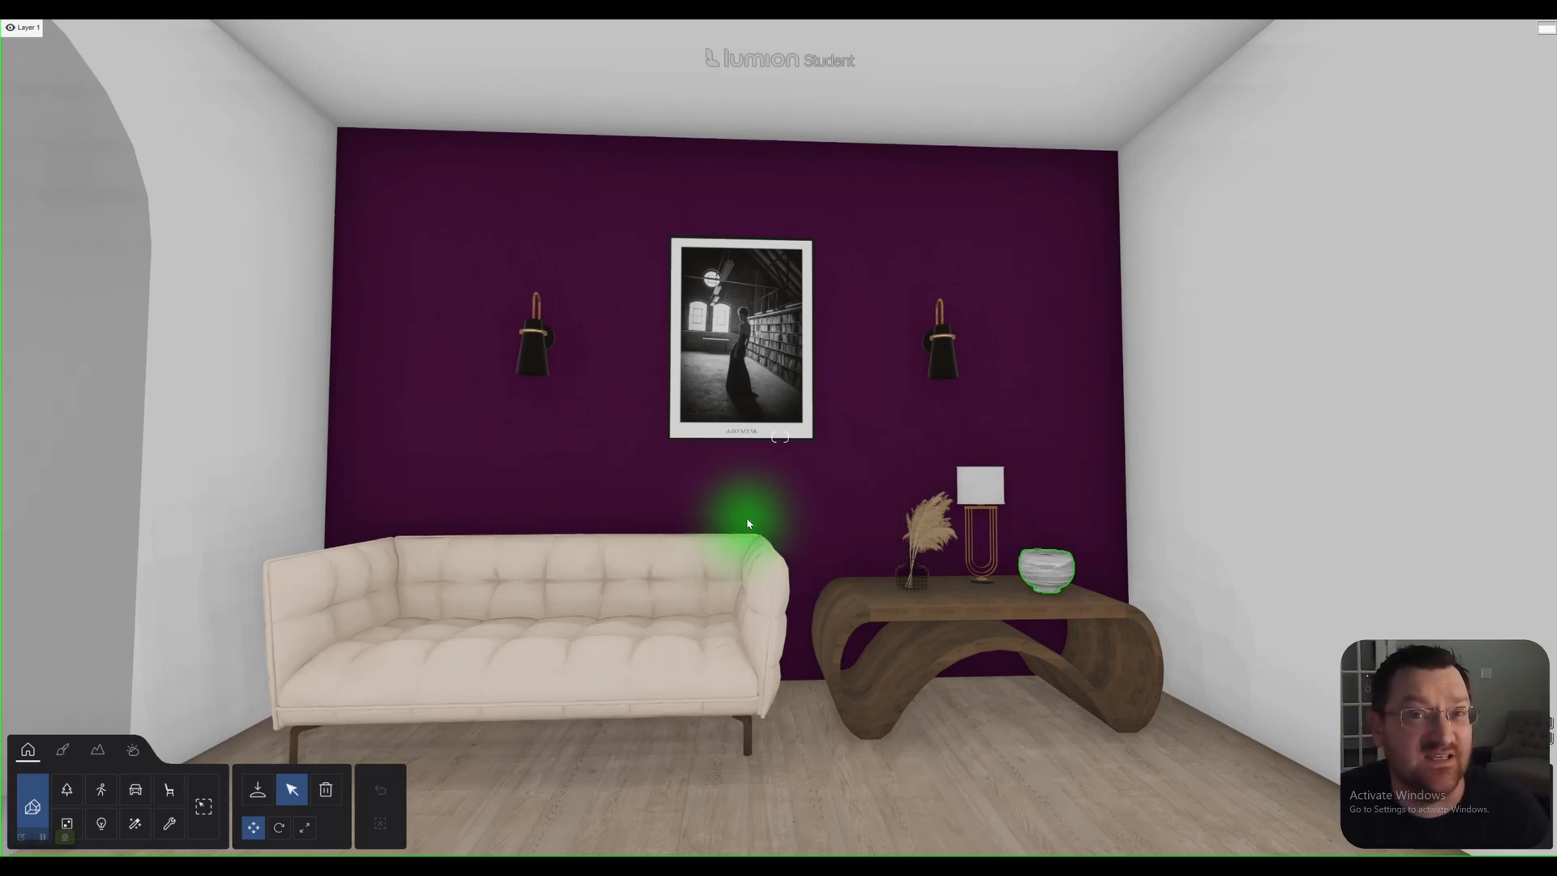
right_drag(841, 529, 912, 530)
key(d)
key(s)
key(a)
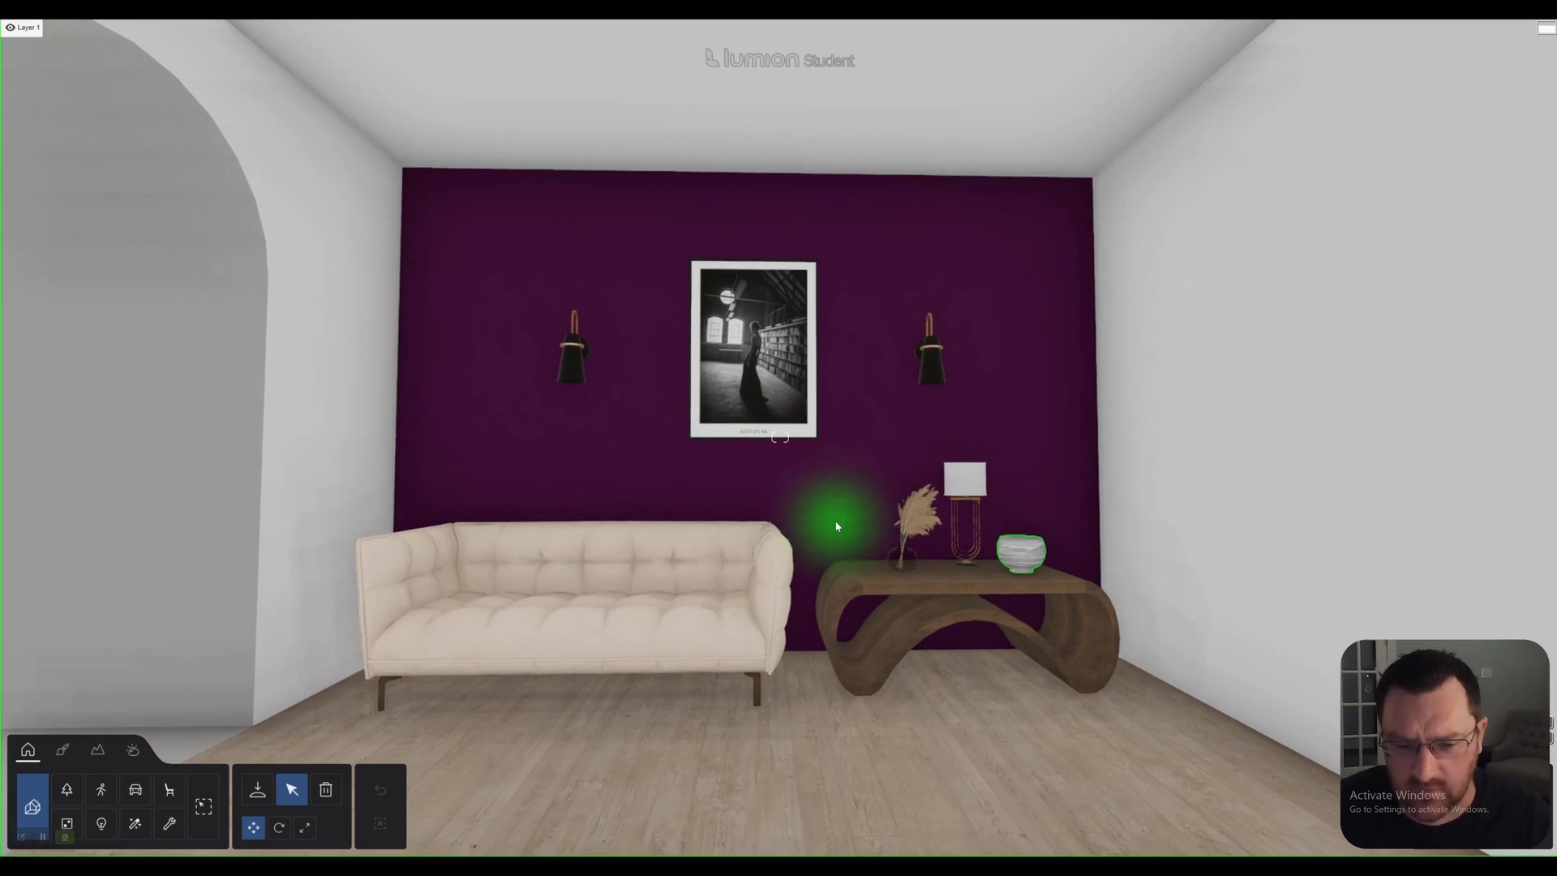
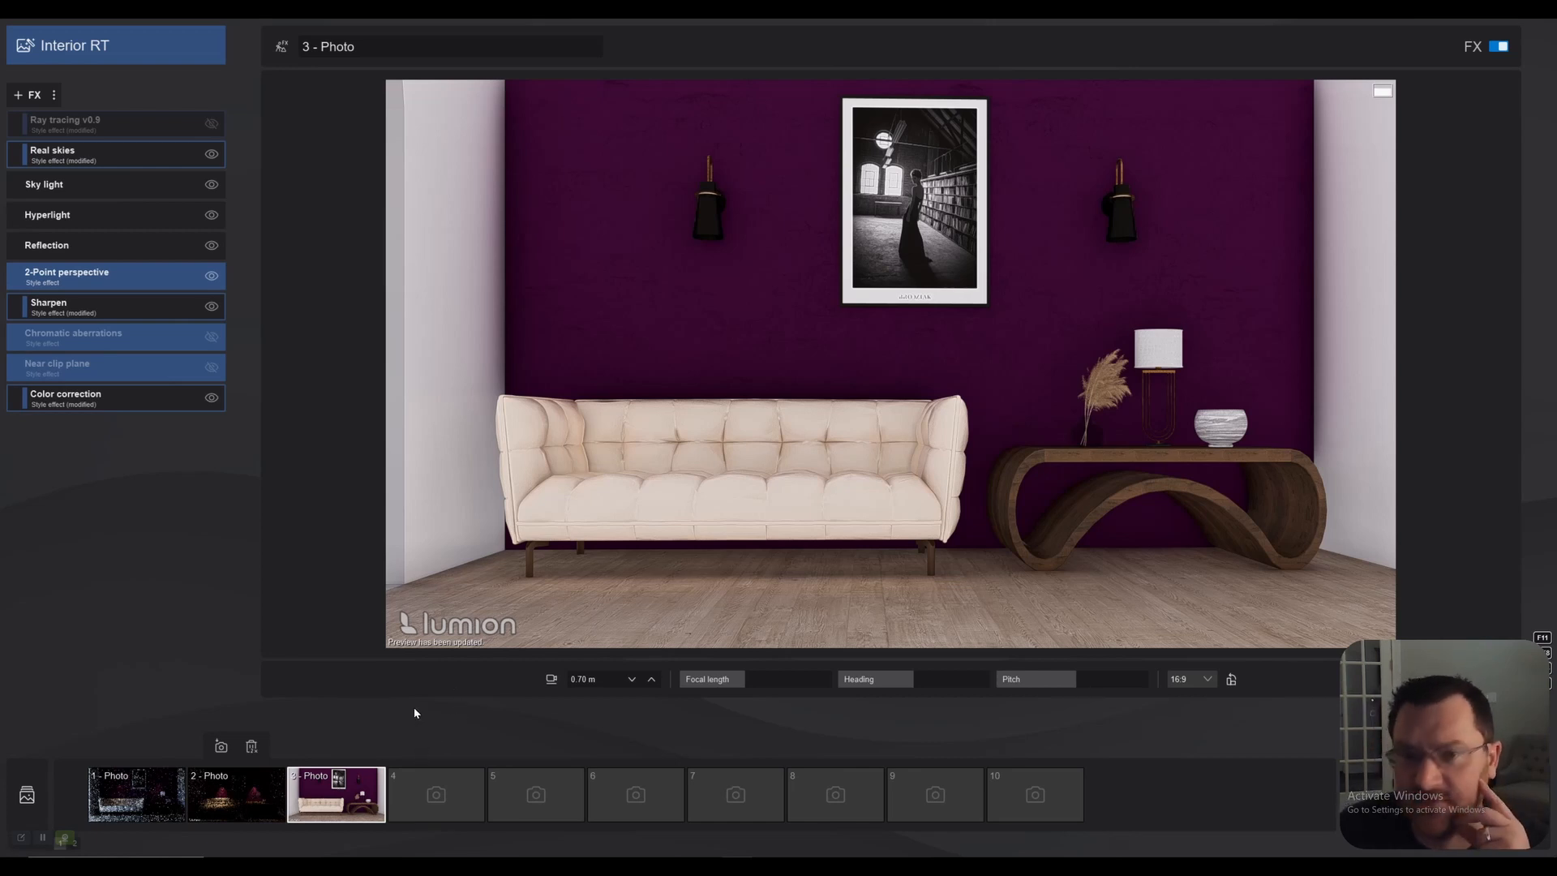
Apply the Interior RT style to photo 1 and disable its Near clip plane and Chromatic aberrations effects.
key(shift+2)
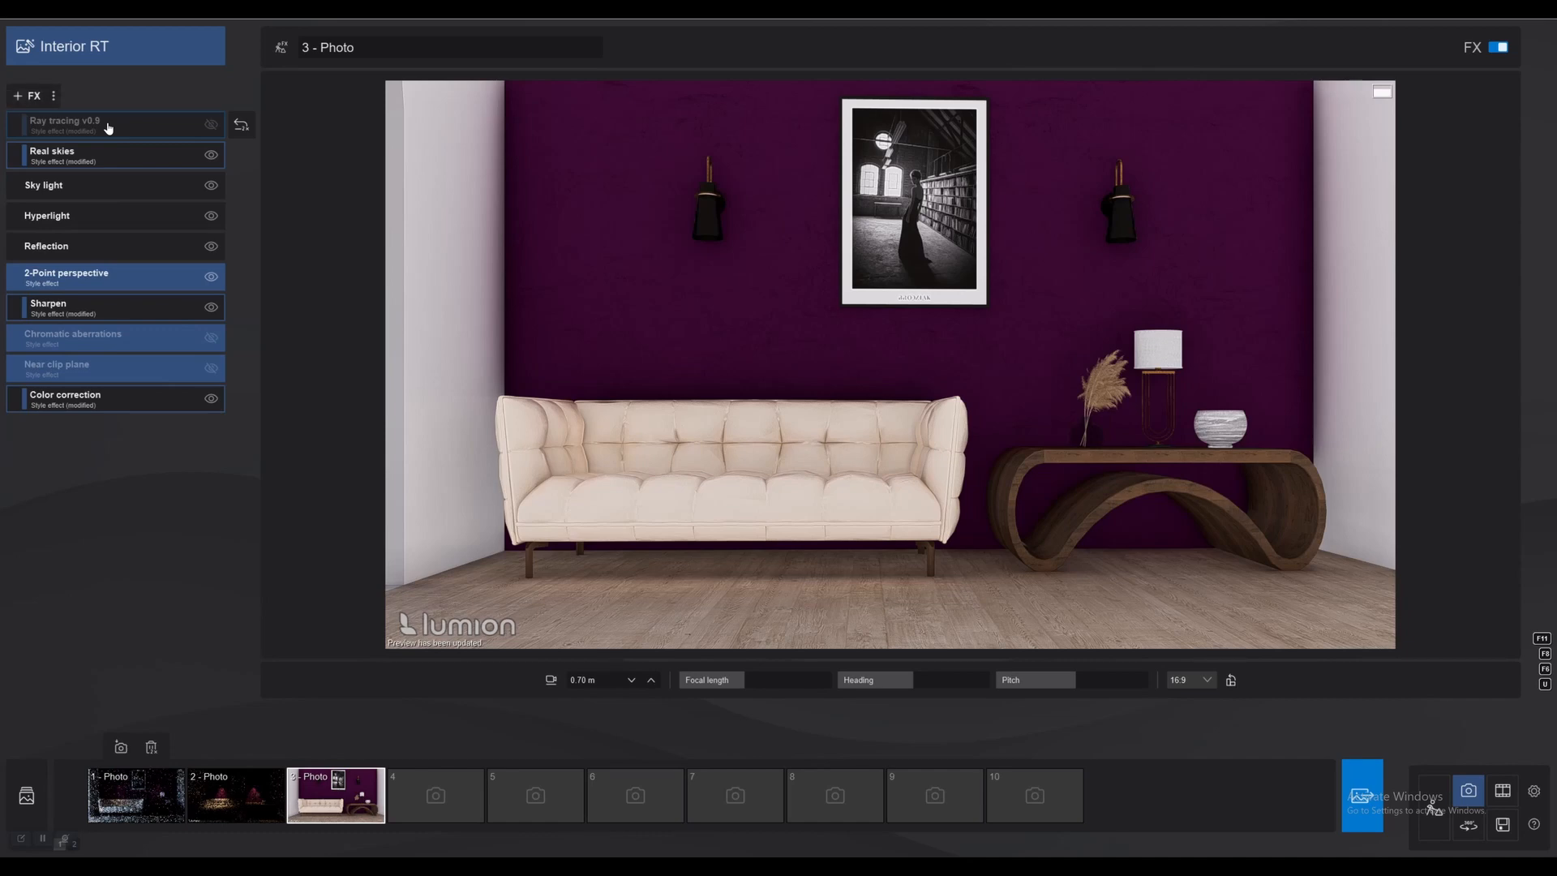
key(shift+1)
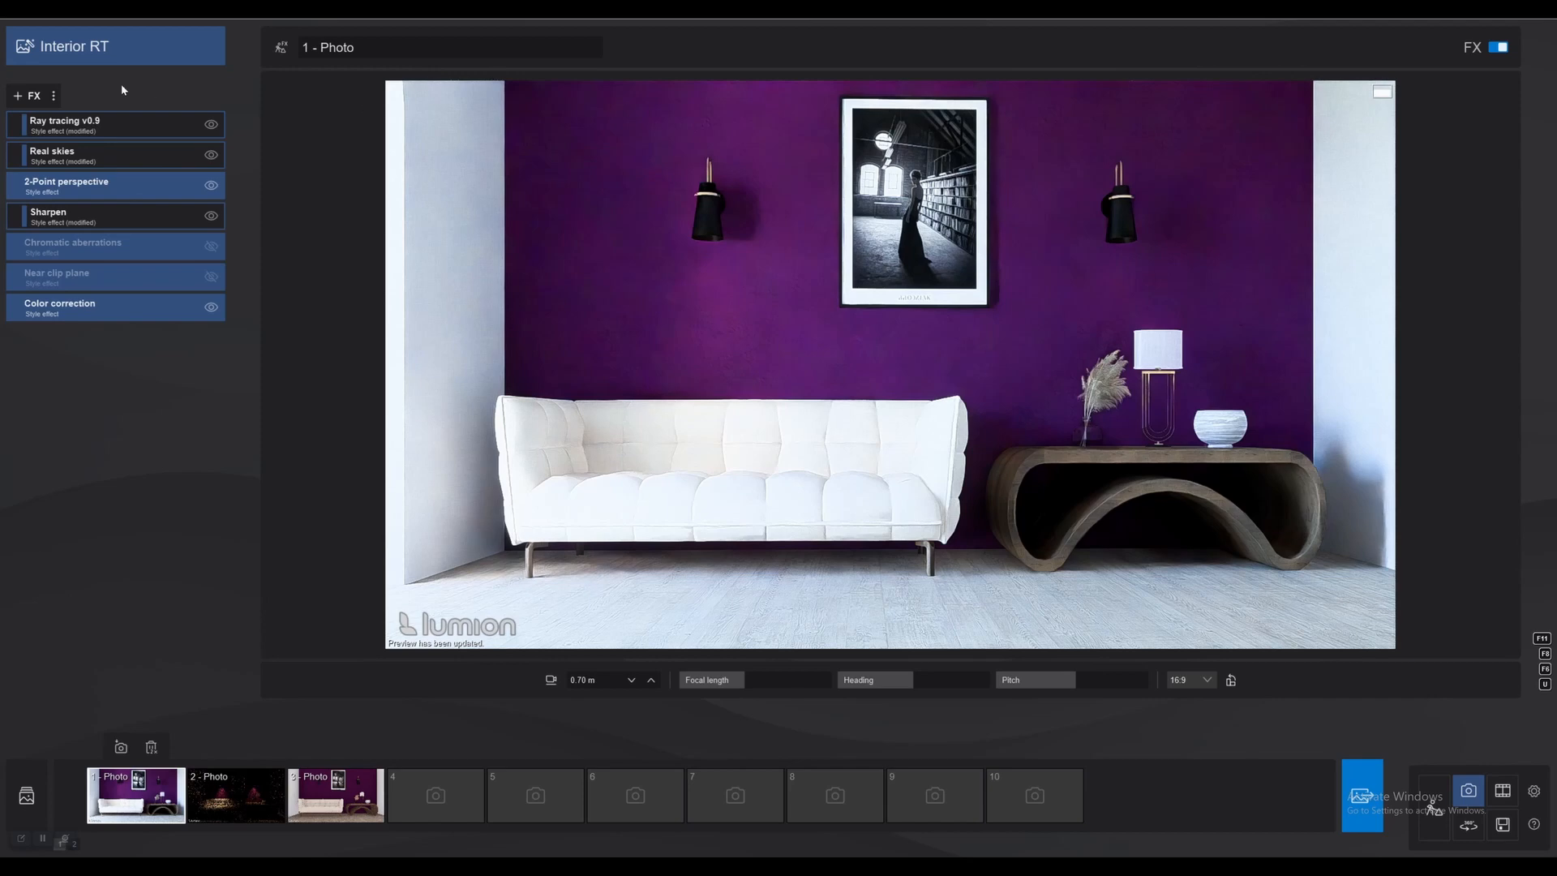
click(94, 54)
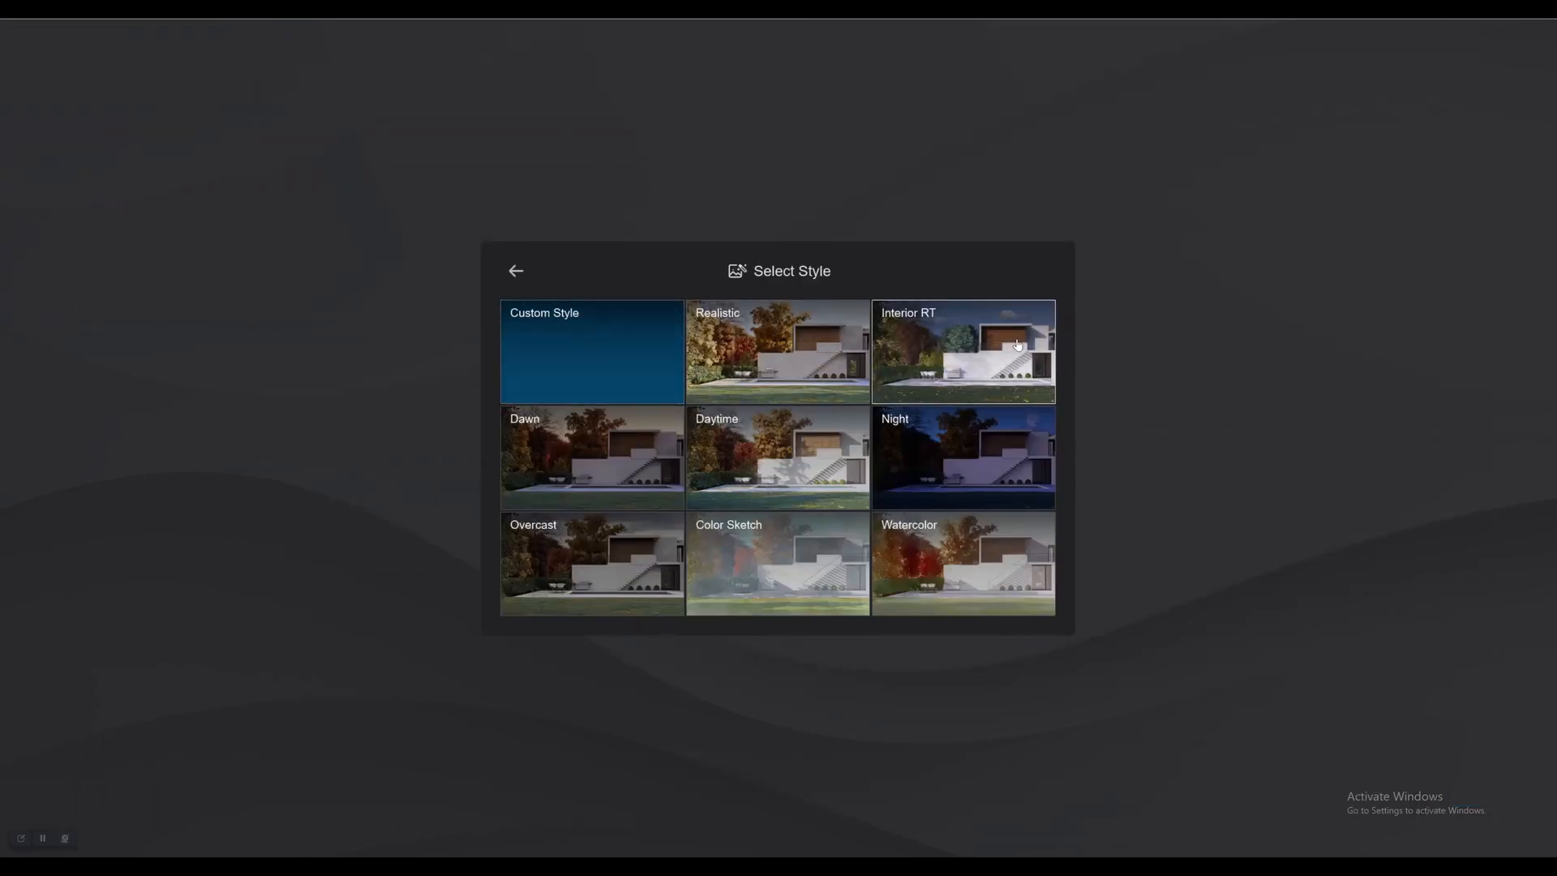
click(913, 326)
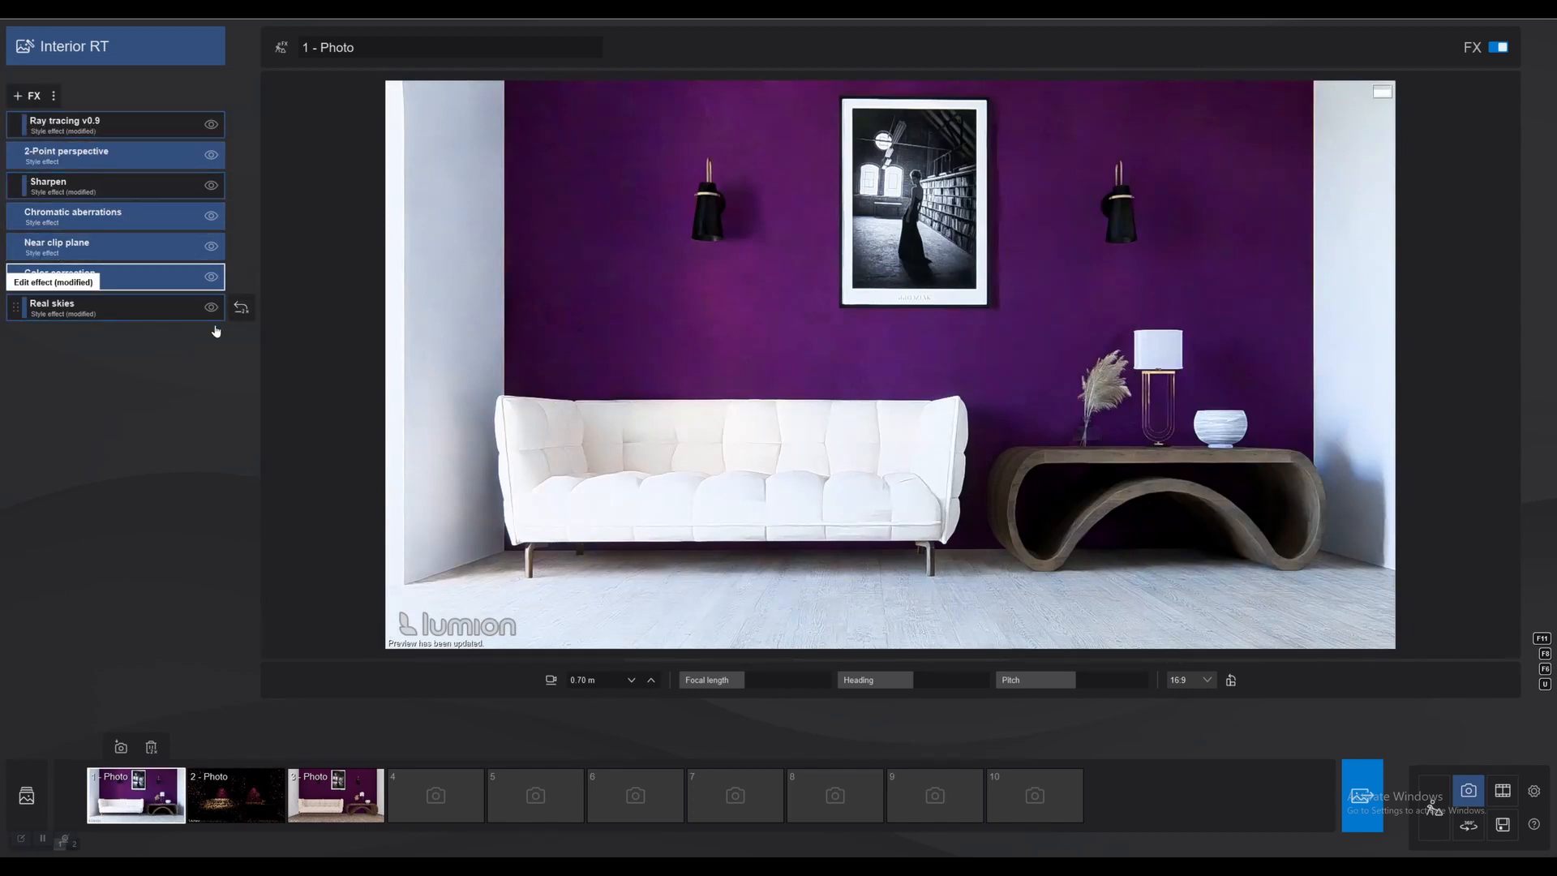
click(211, 246)
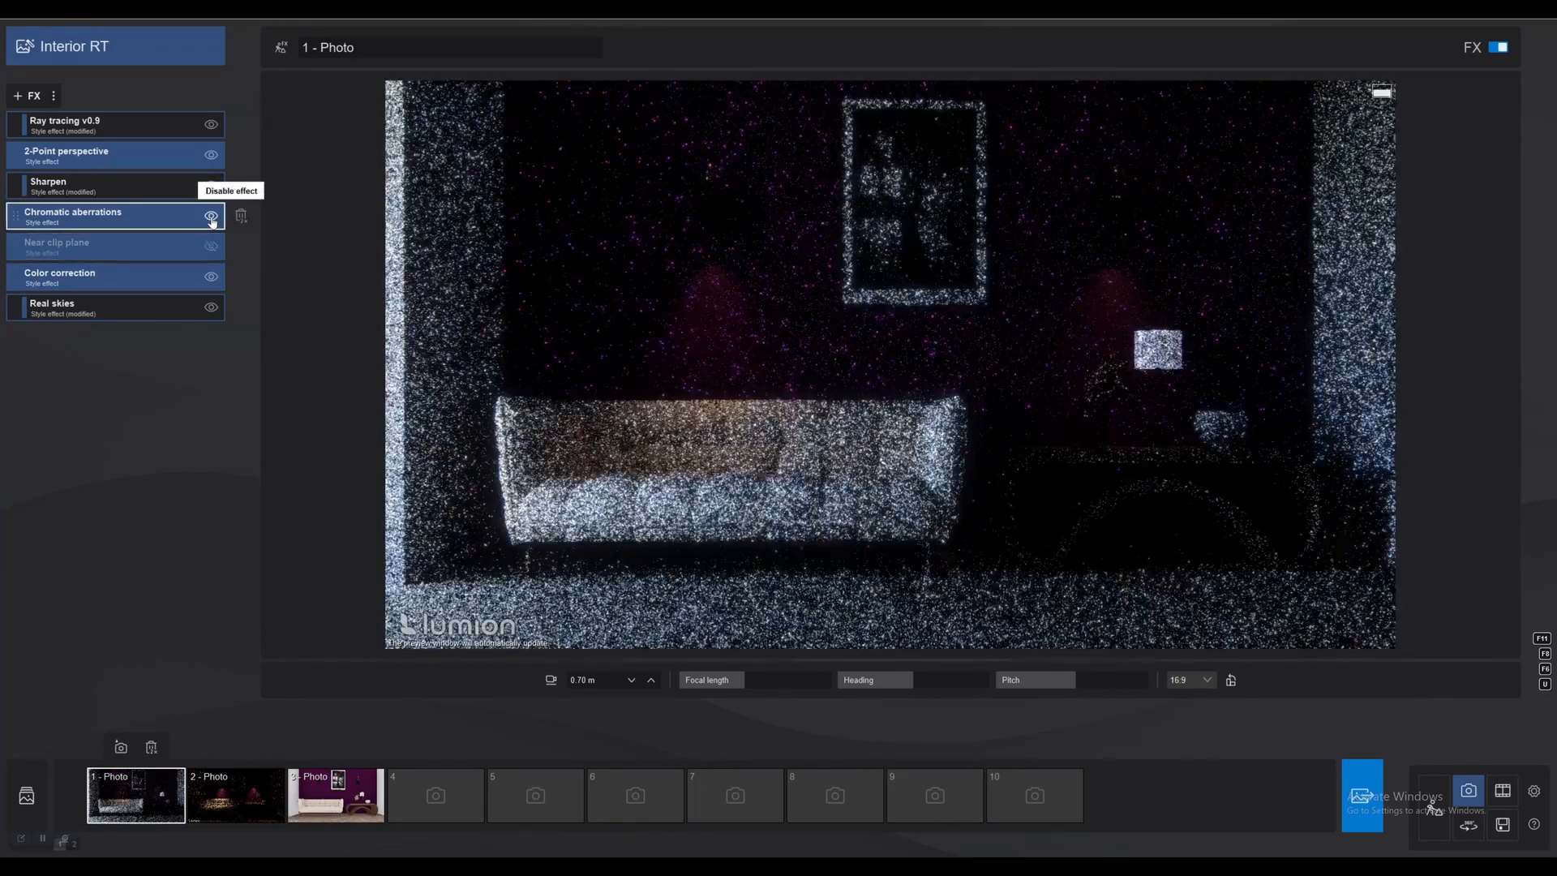
click(212, 216)
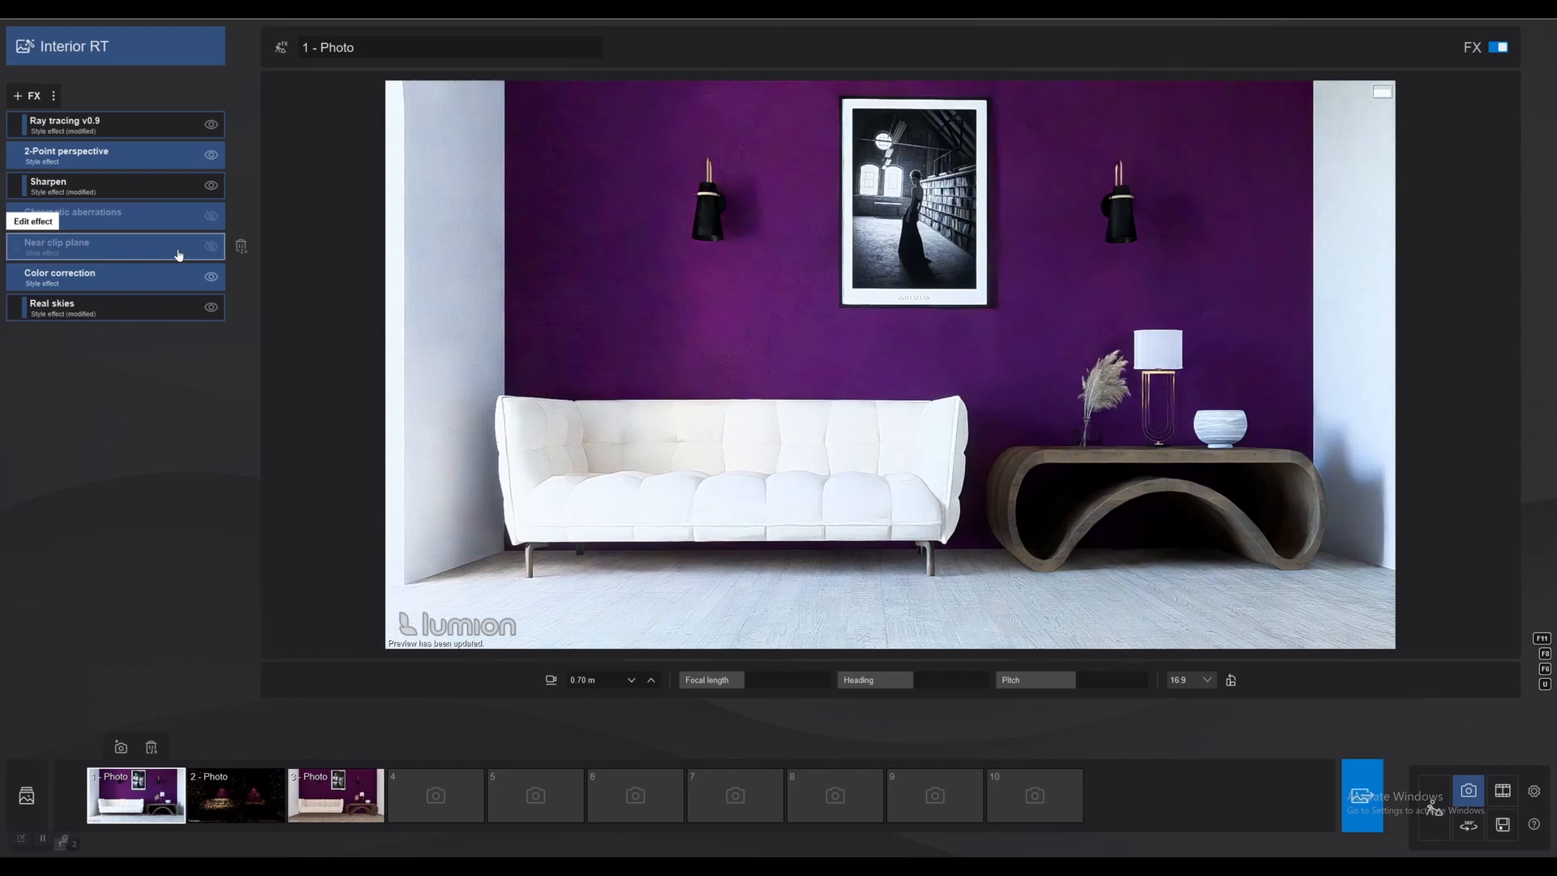
Examine photo 1's Real skies settings and the daylight through the side opening, and return to the saved camera view.
click(96, 304)
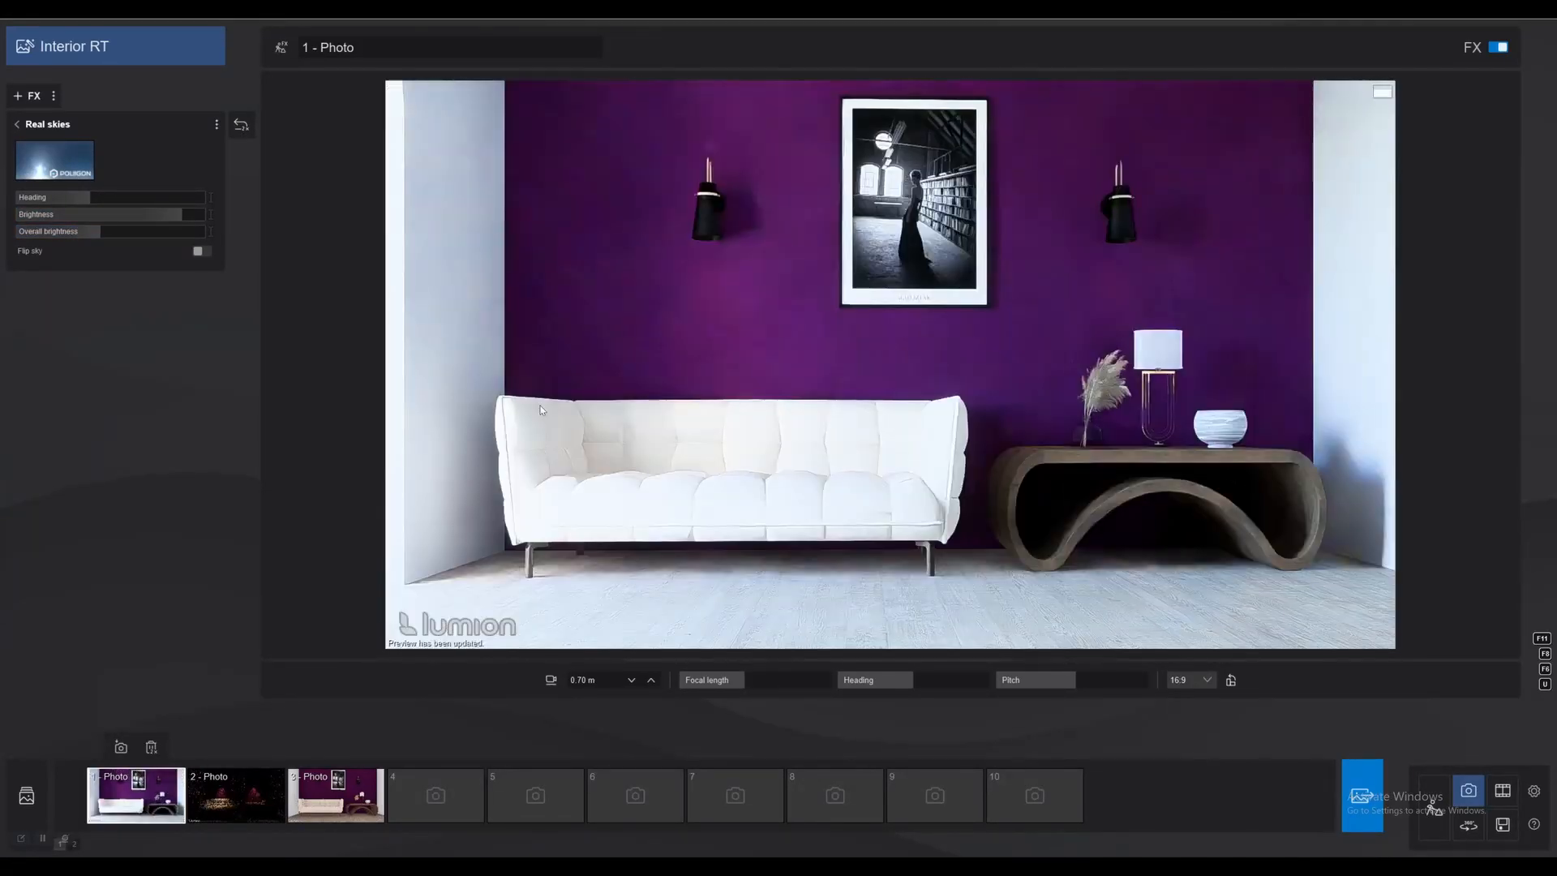
right_drag(490, 418, 369, 419)
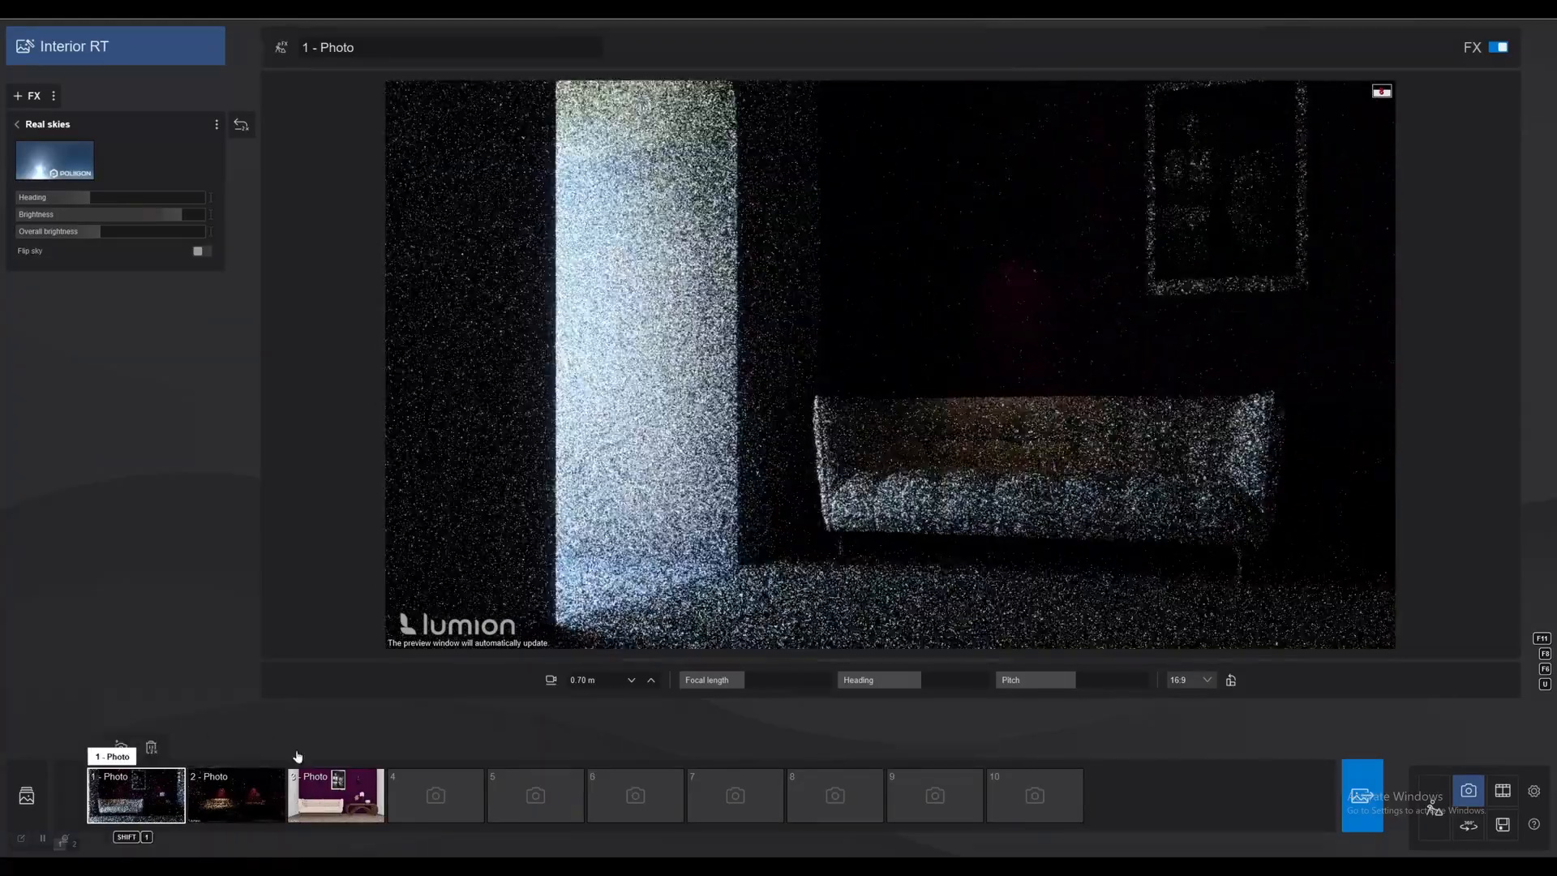
click(137, 803)
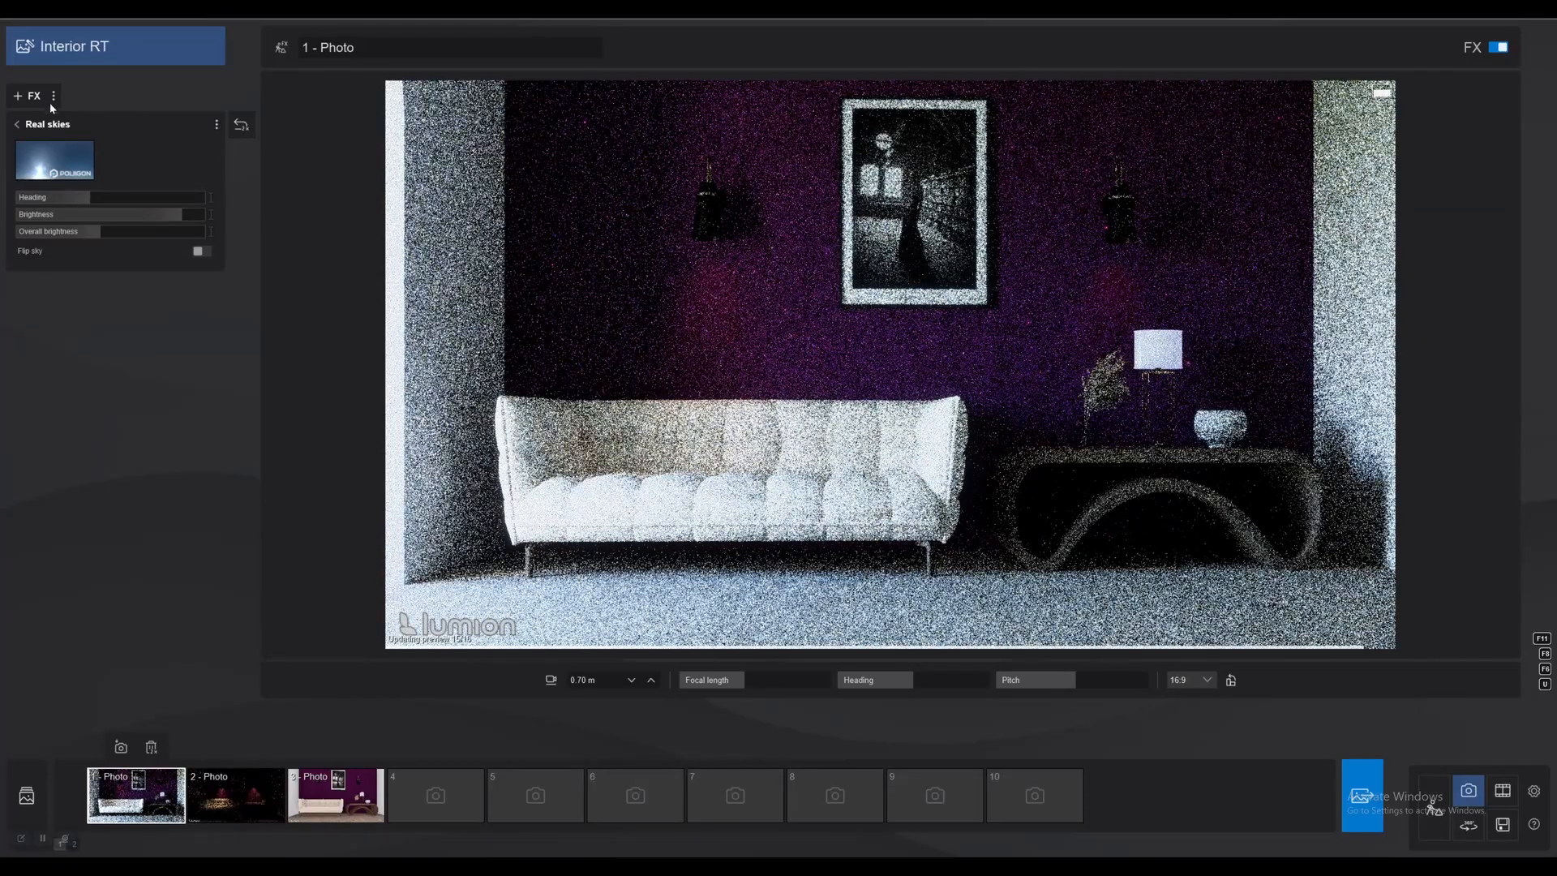
click(18, 128)
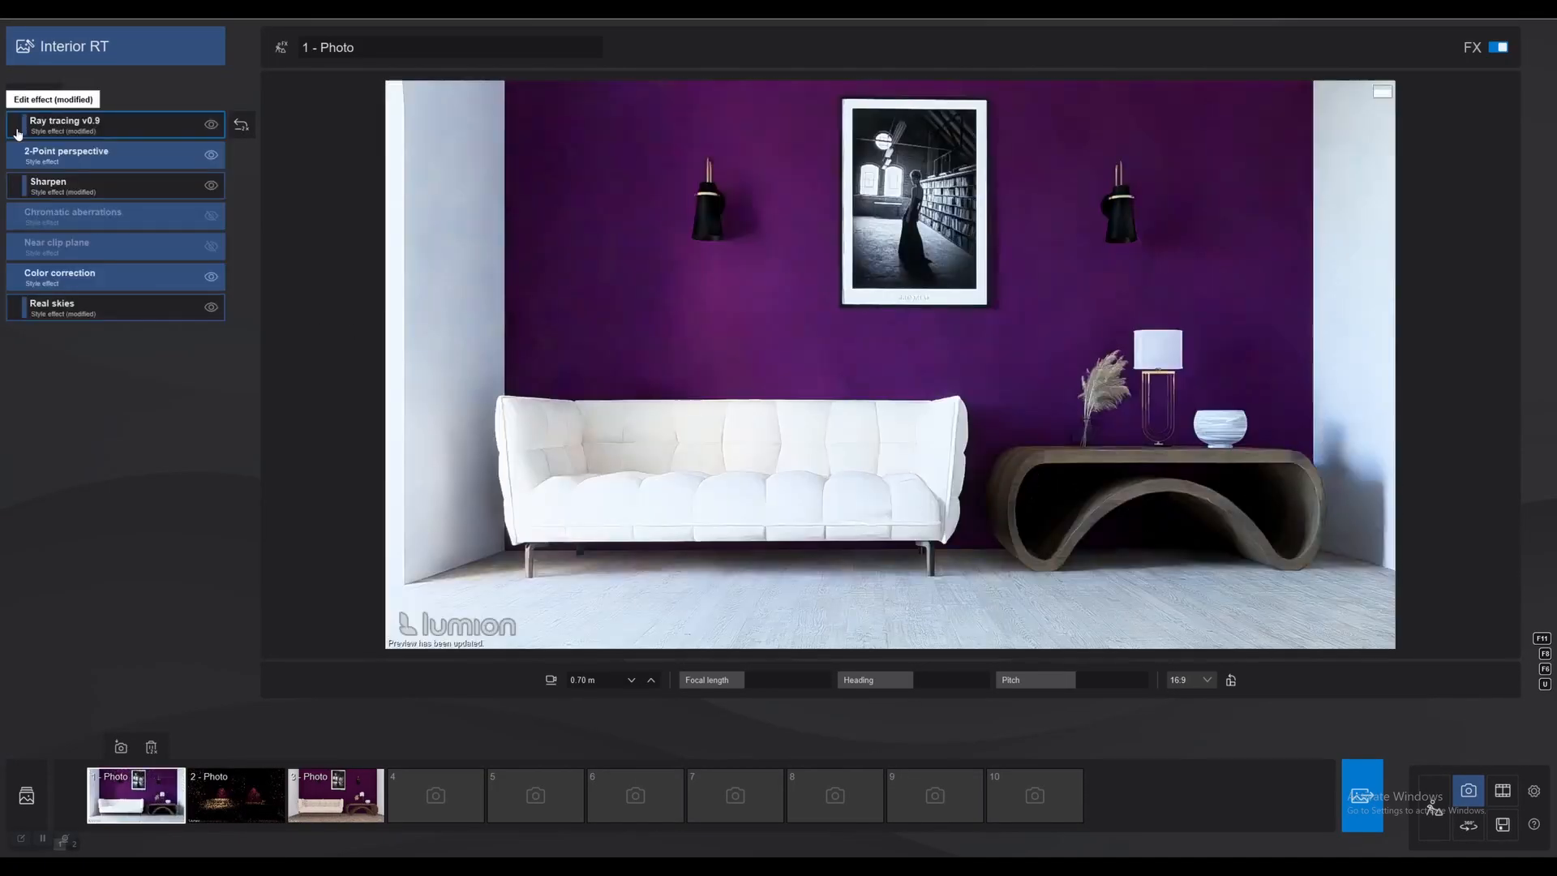
Try a near-maximum number of ray tracing samples on photo 1 and set the samples back to 16.
click(150, 134)
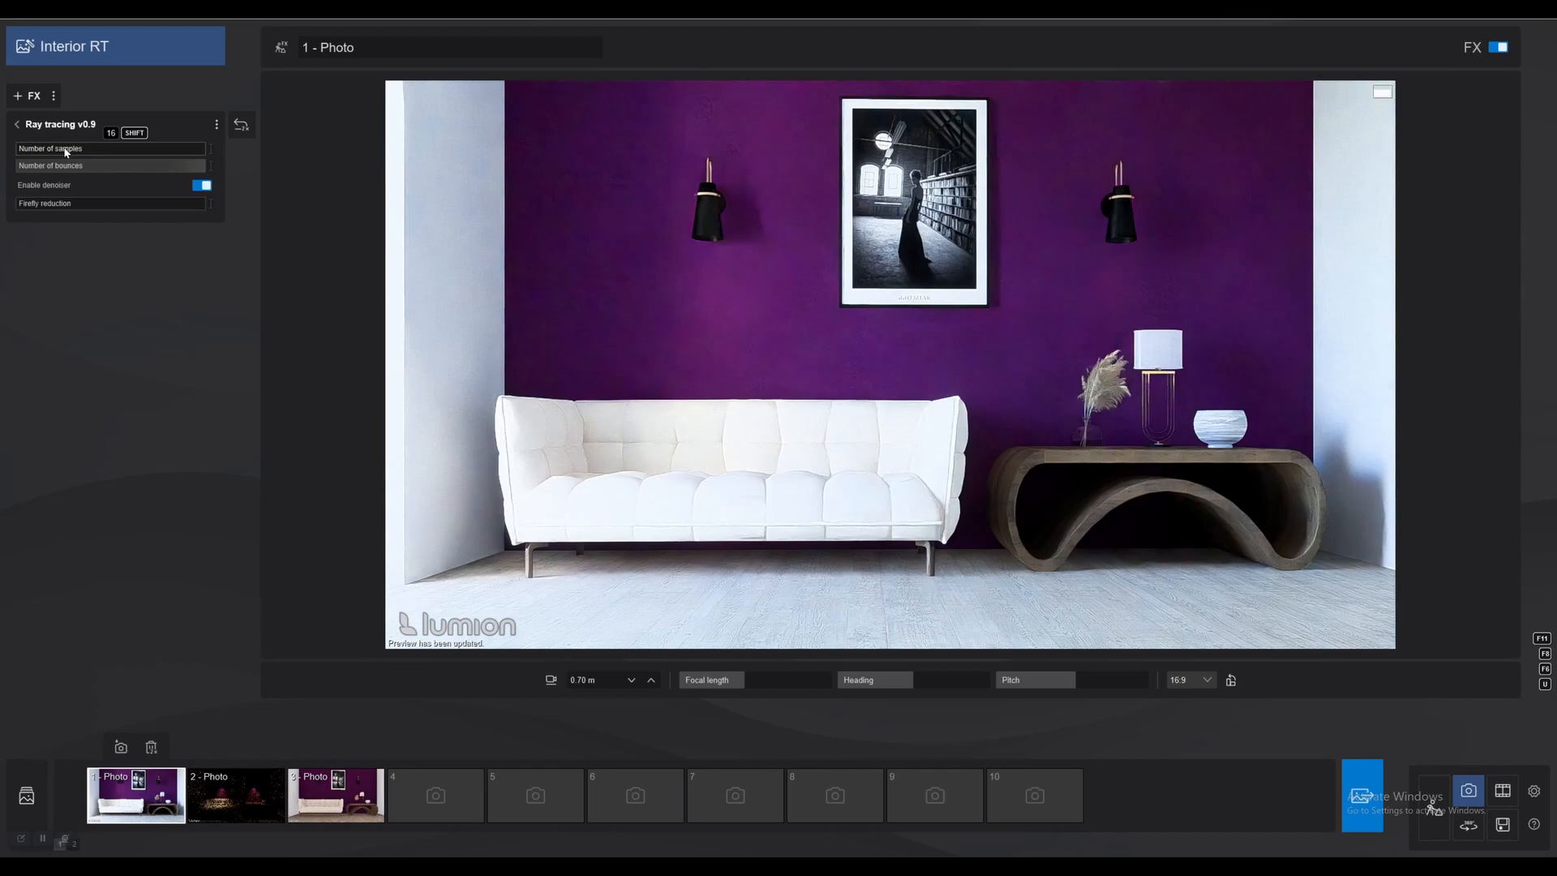
click(195, 150)
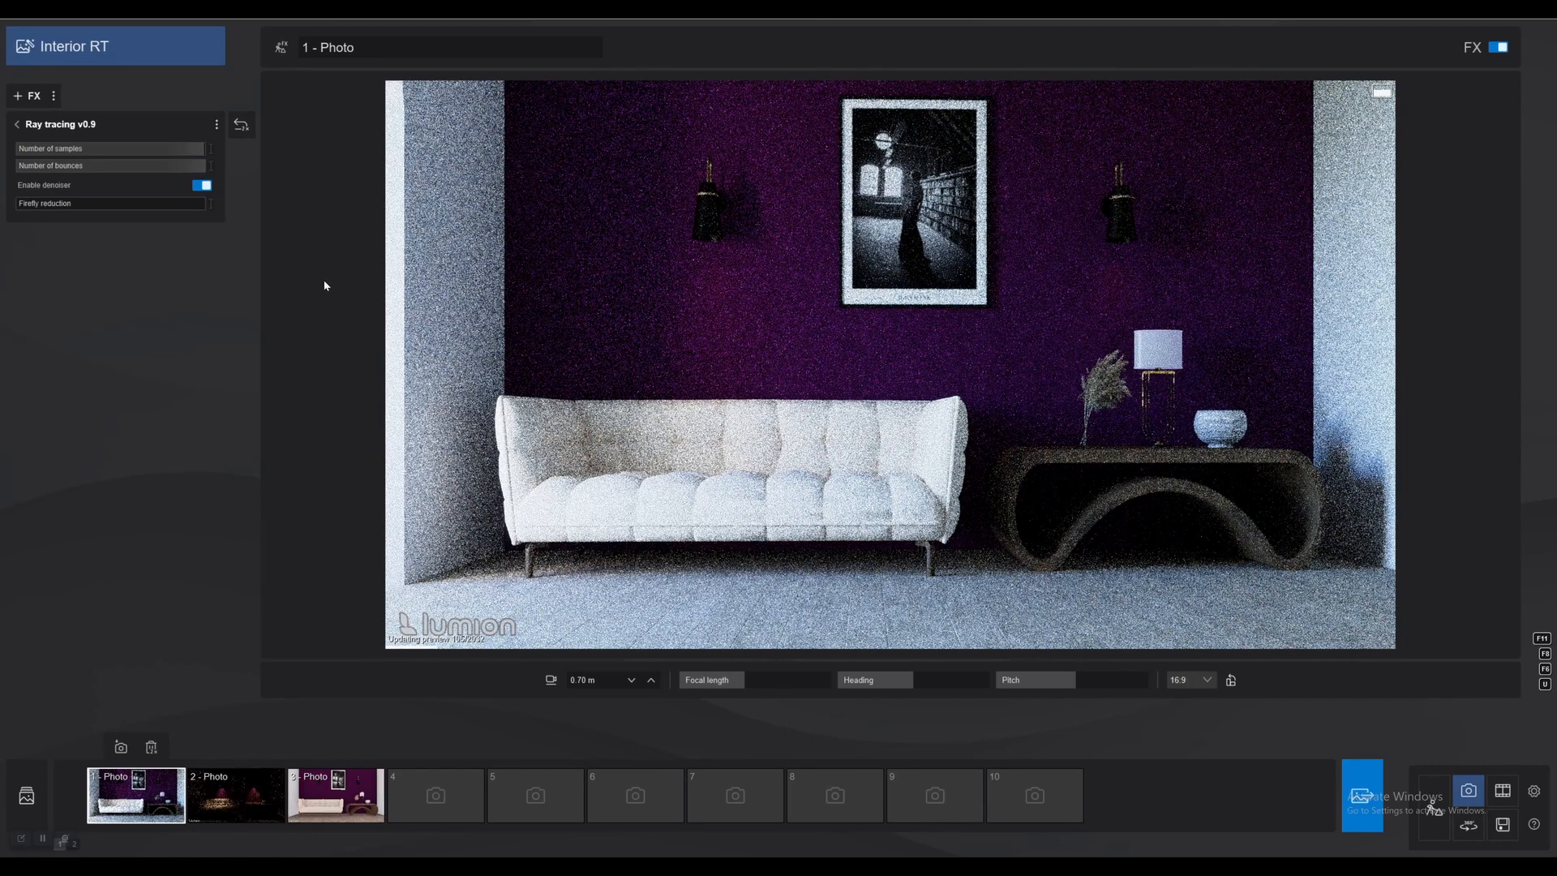
click(83, 149)
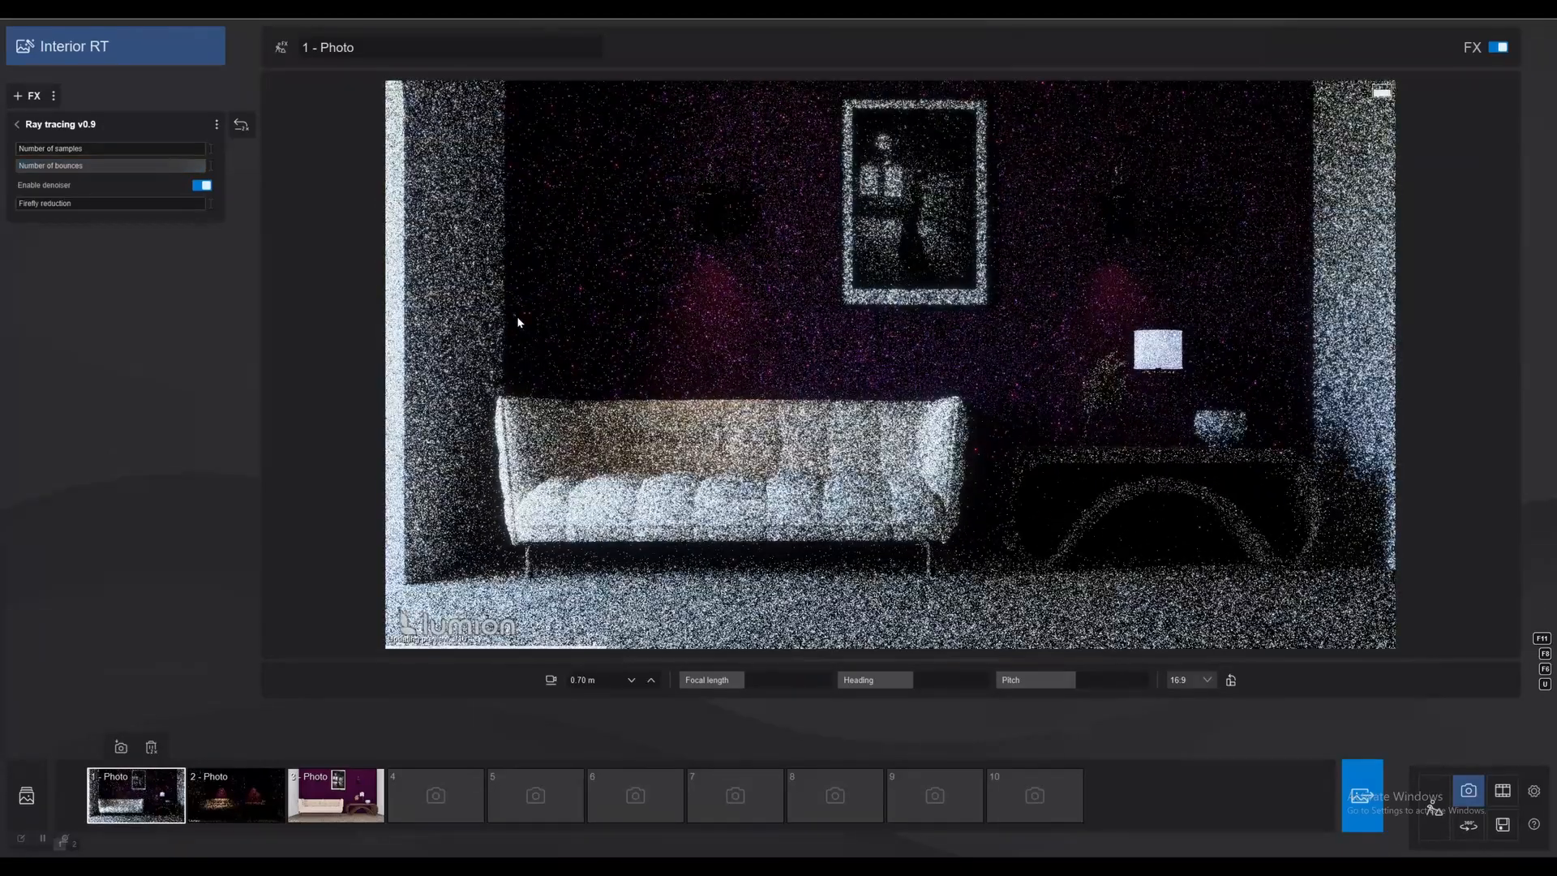
mouse_move(36, 155)
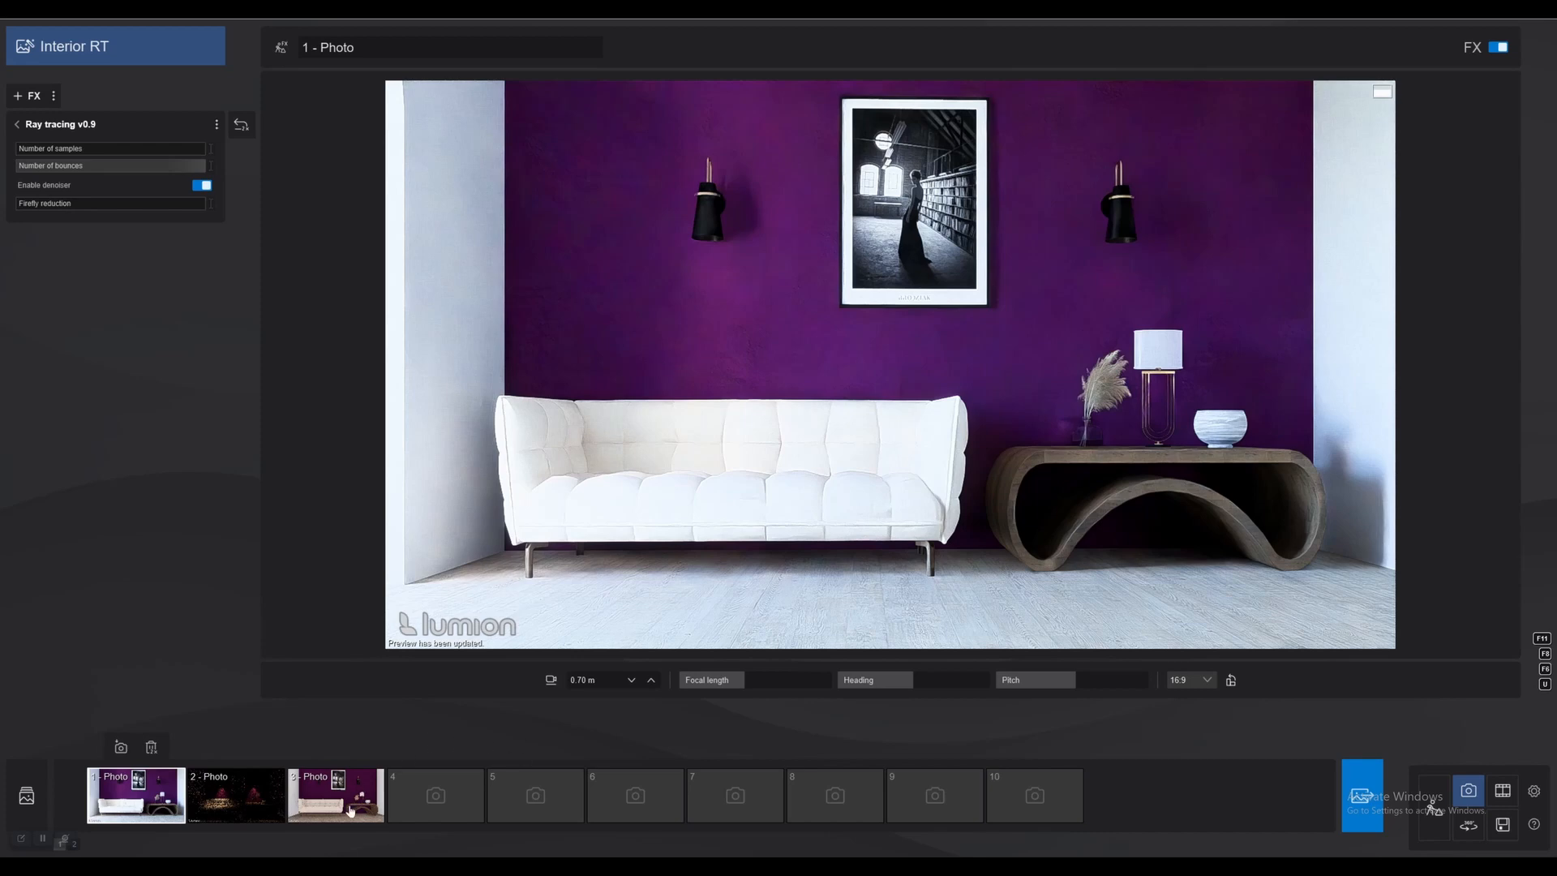
Compare the non-ray-traced photo 3 with the ray-traced photo 1.
key(shift+3)
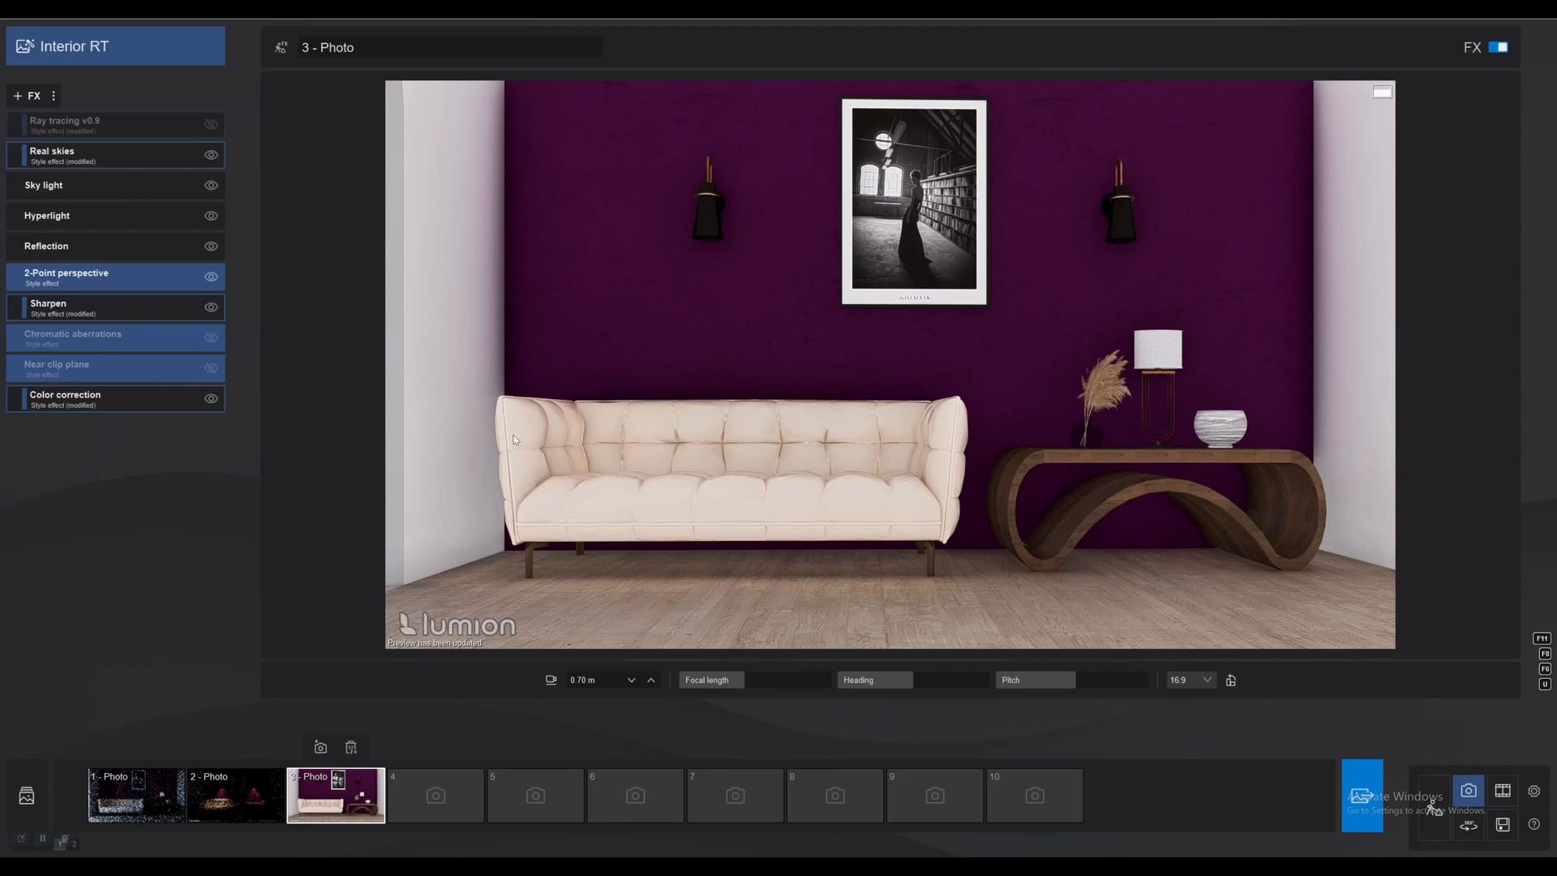
key(shift+2)
key(shift+1)
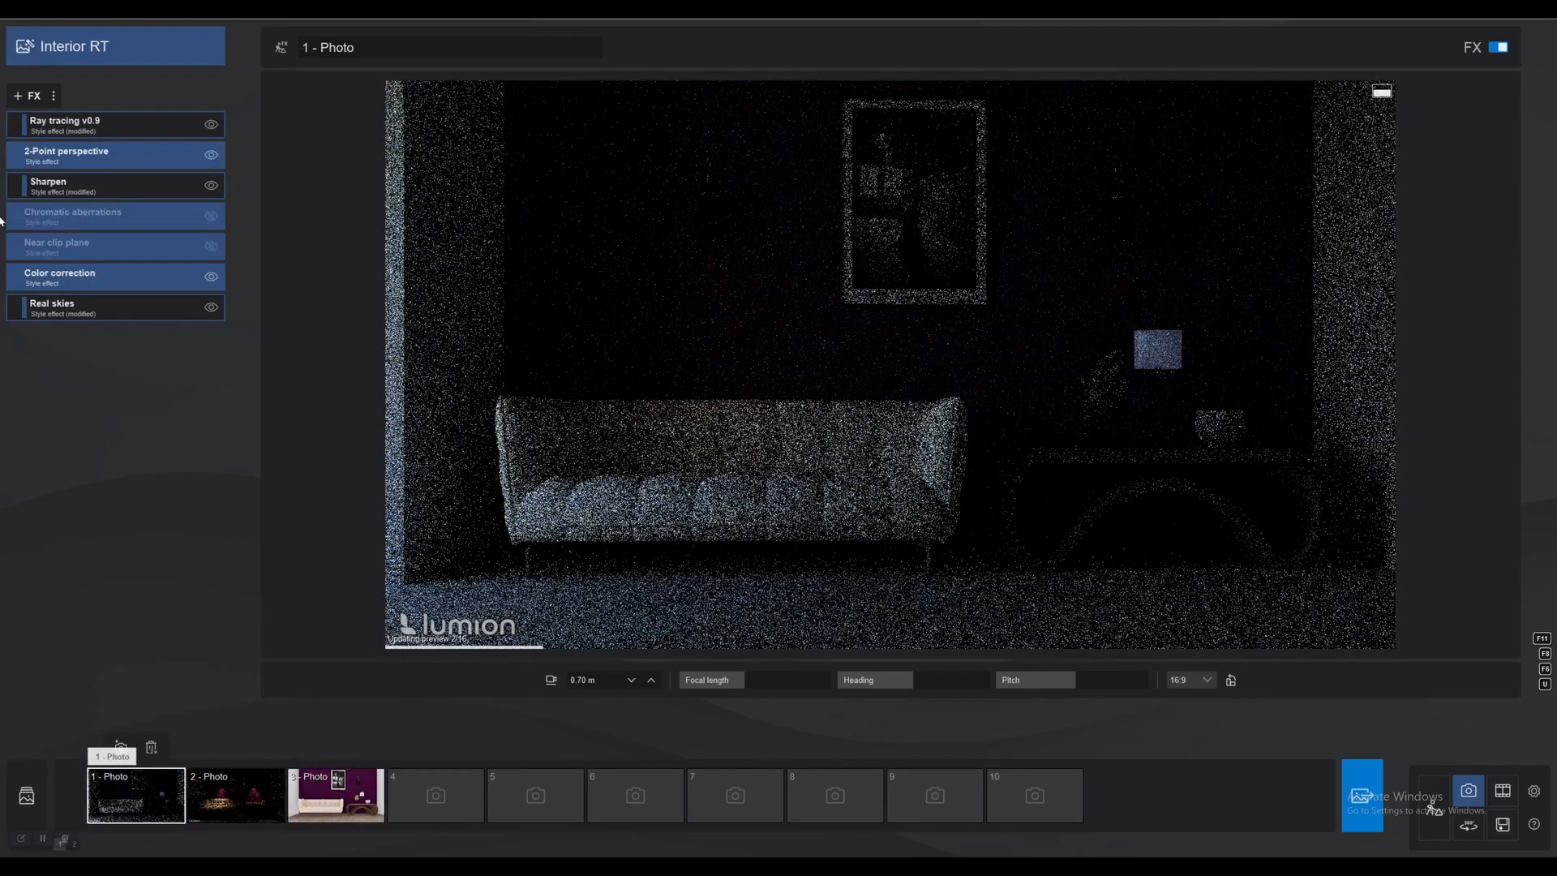
Try a mid-range number of ray tracing bounces on photo 1 and return the bounces to the maximum.
click(33, 126)
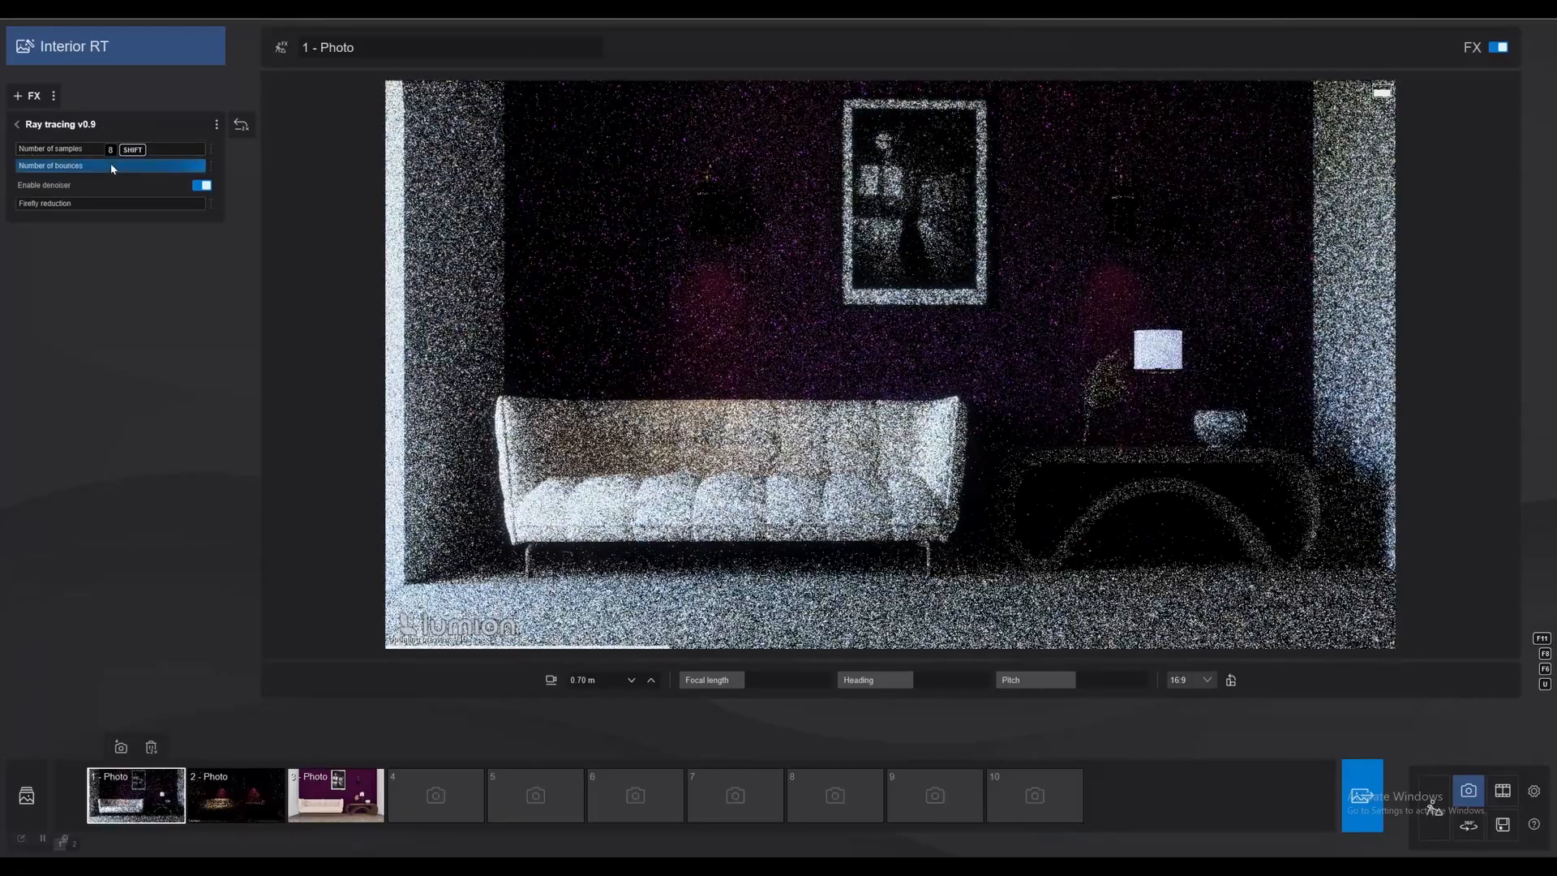
drag(113, 168, 89, 167)
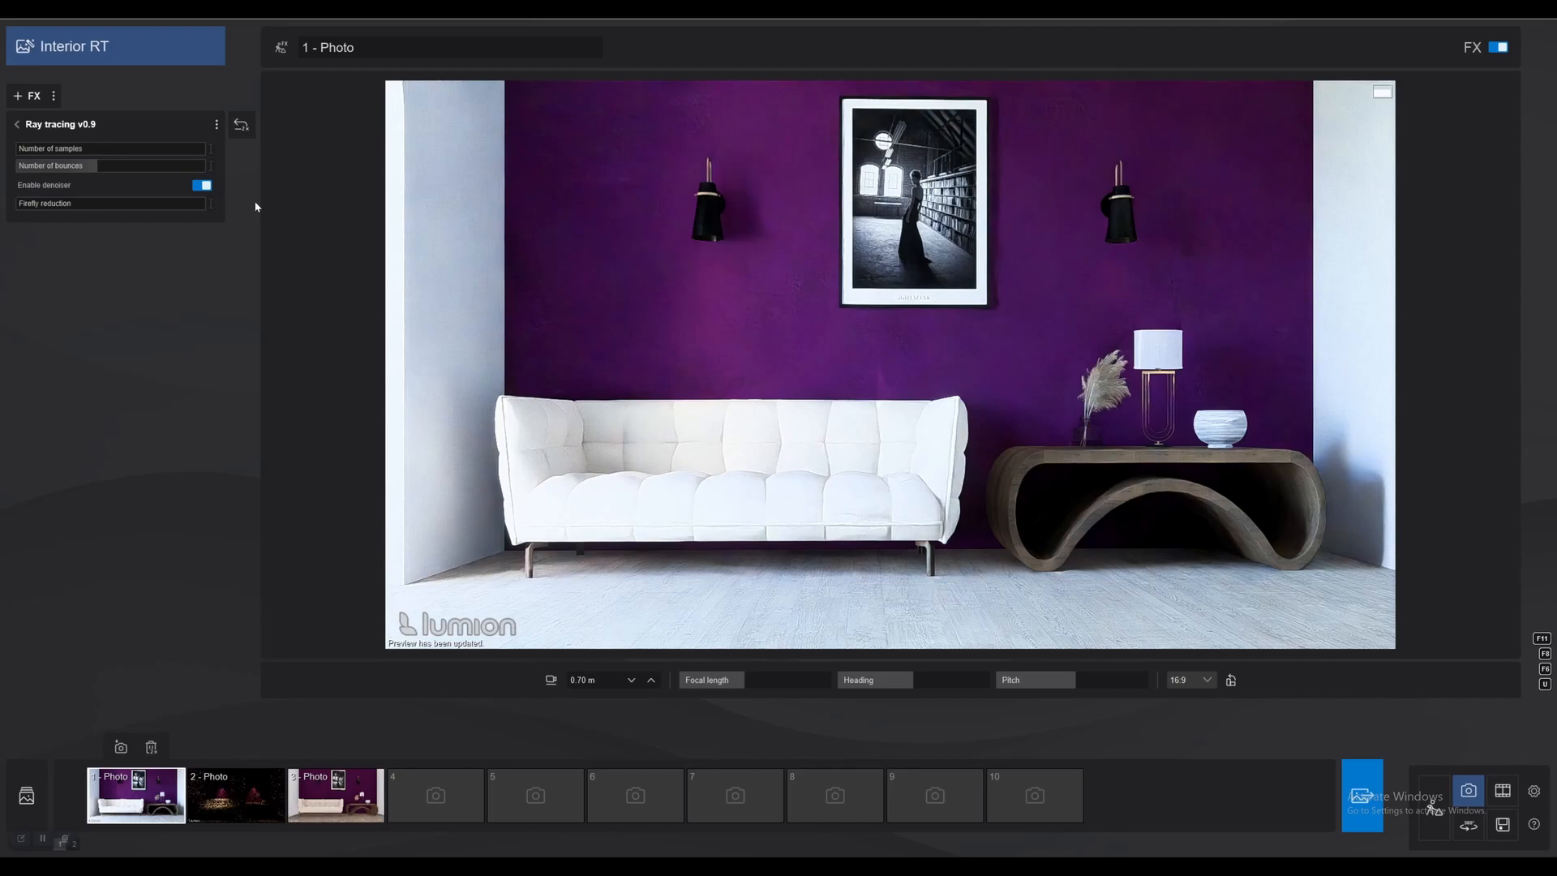
drag(86, 168, 312, 183)
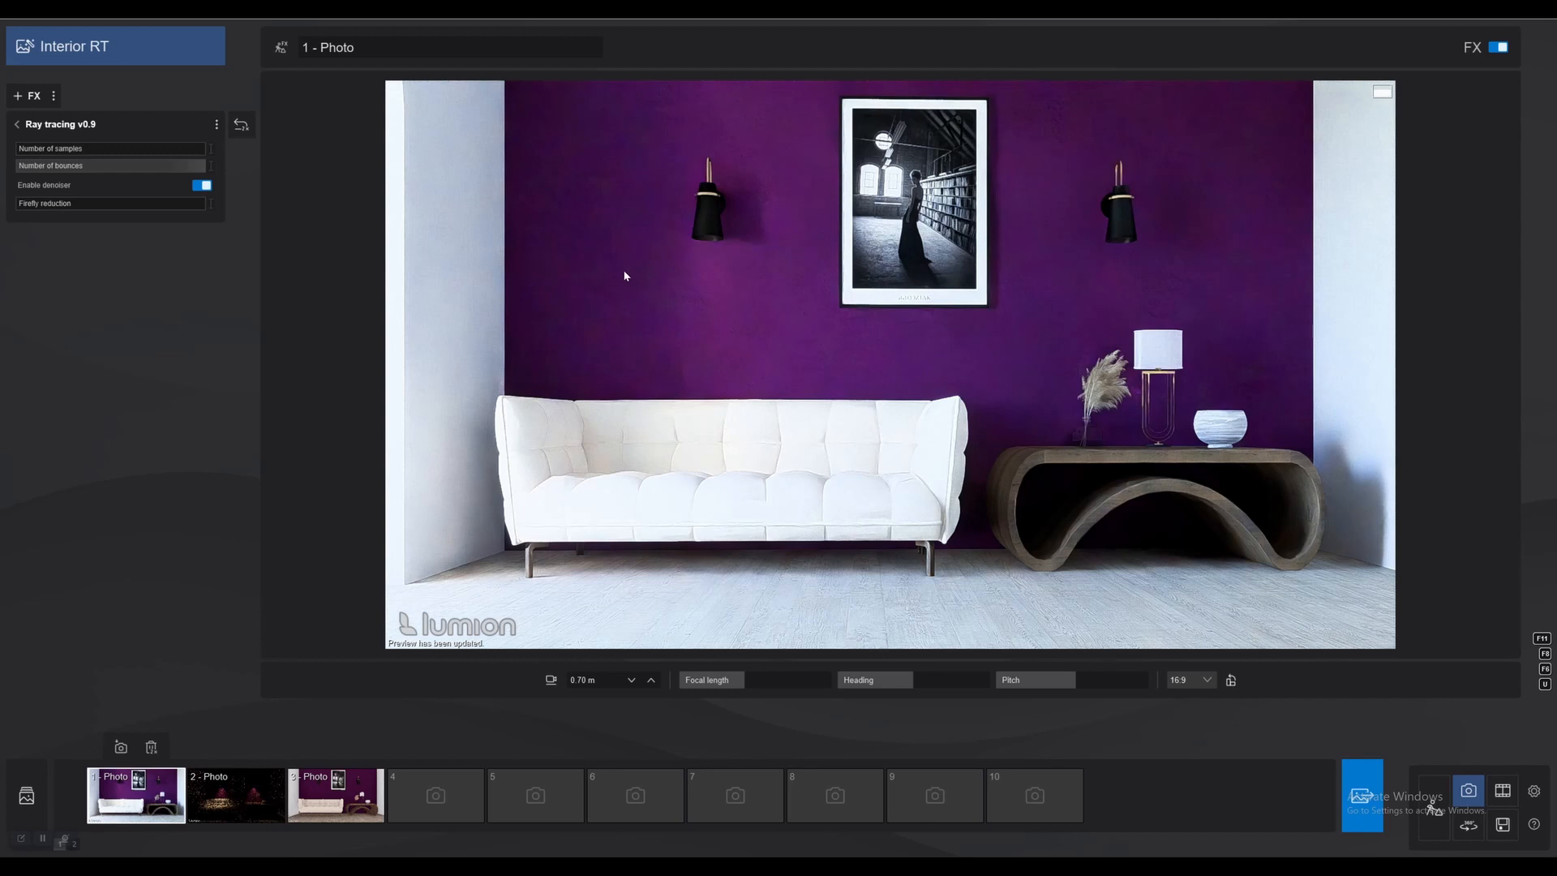
Try photo 1 with the ray tracing denoiser turned off, inspect the noise, and enable the denoiser again.
mouse_move(202, 167)
click(202, 186)
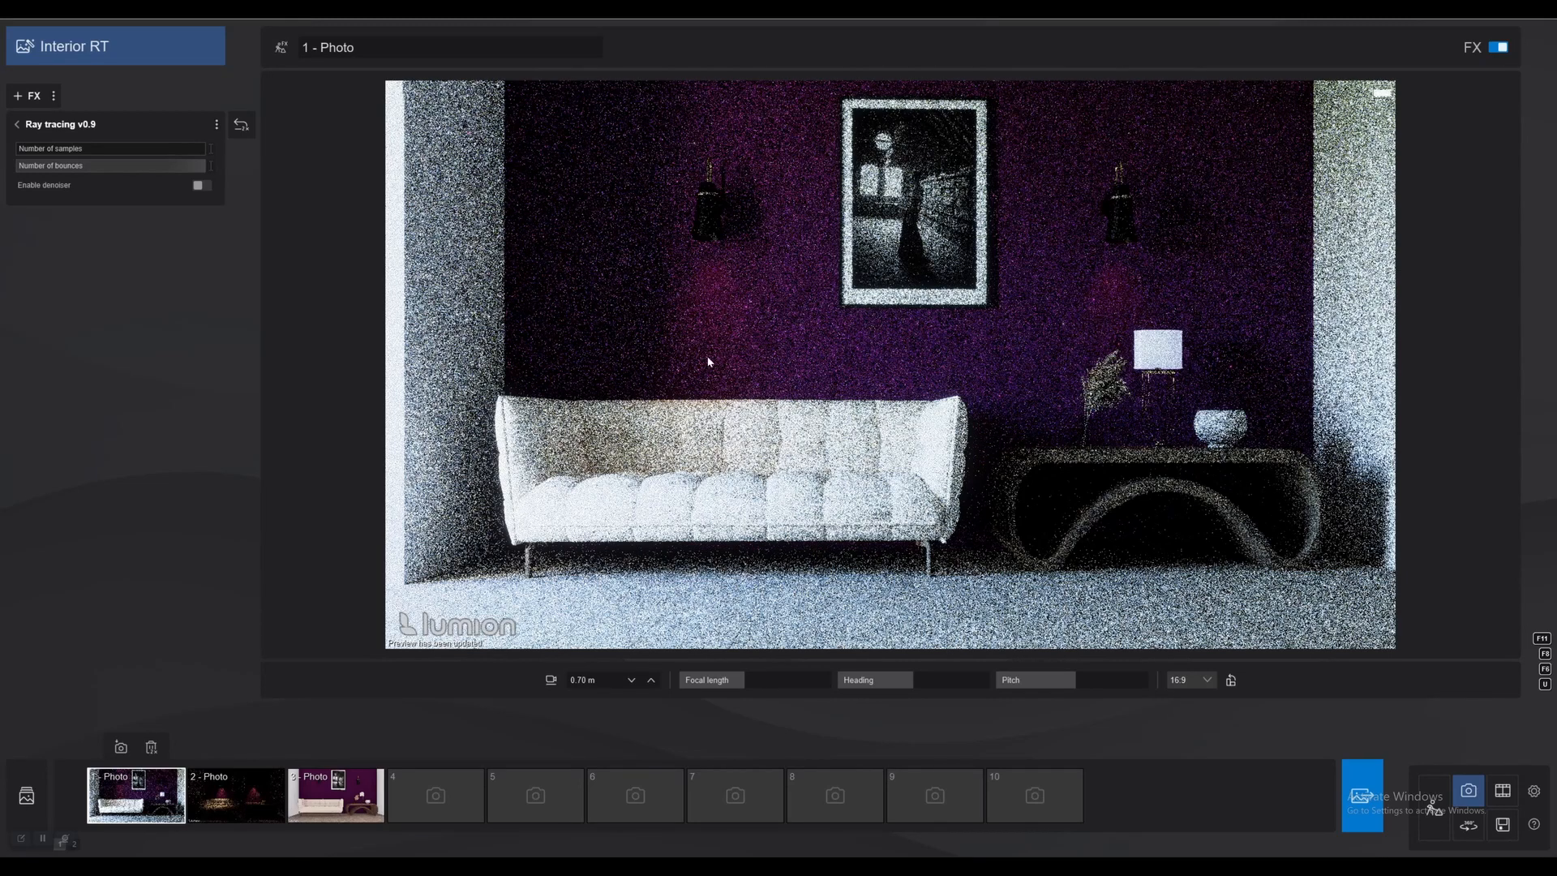
right_drag(651, 327, 651, 327)
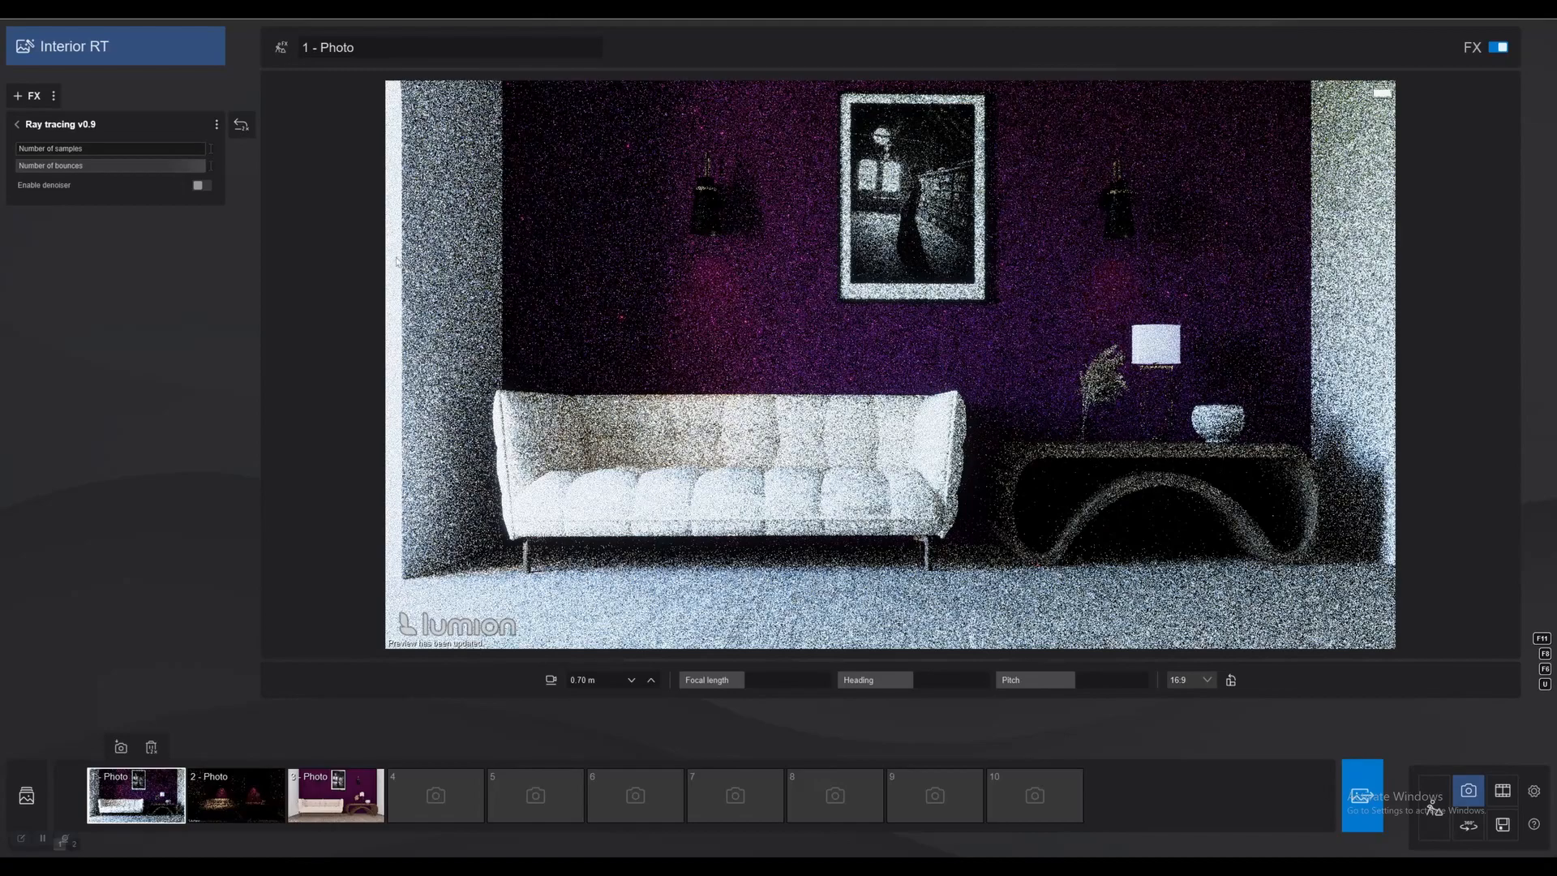
click(204, 188)
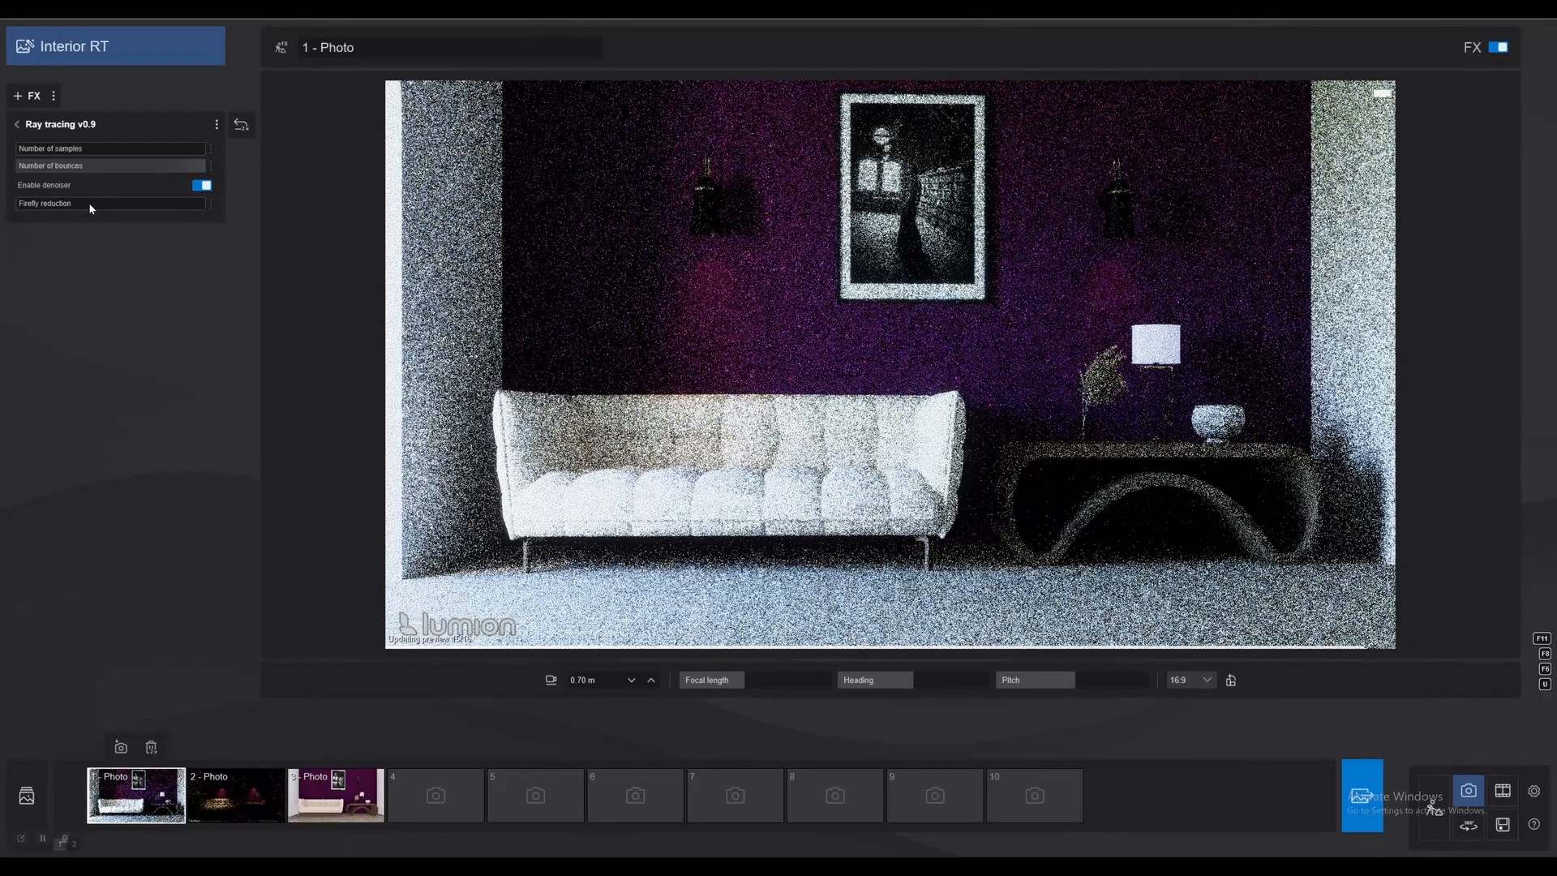
mouse_move(89, 202)
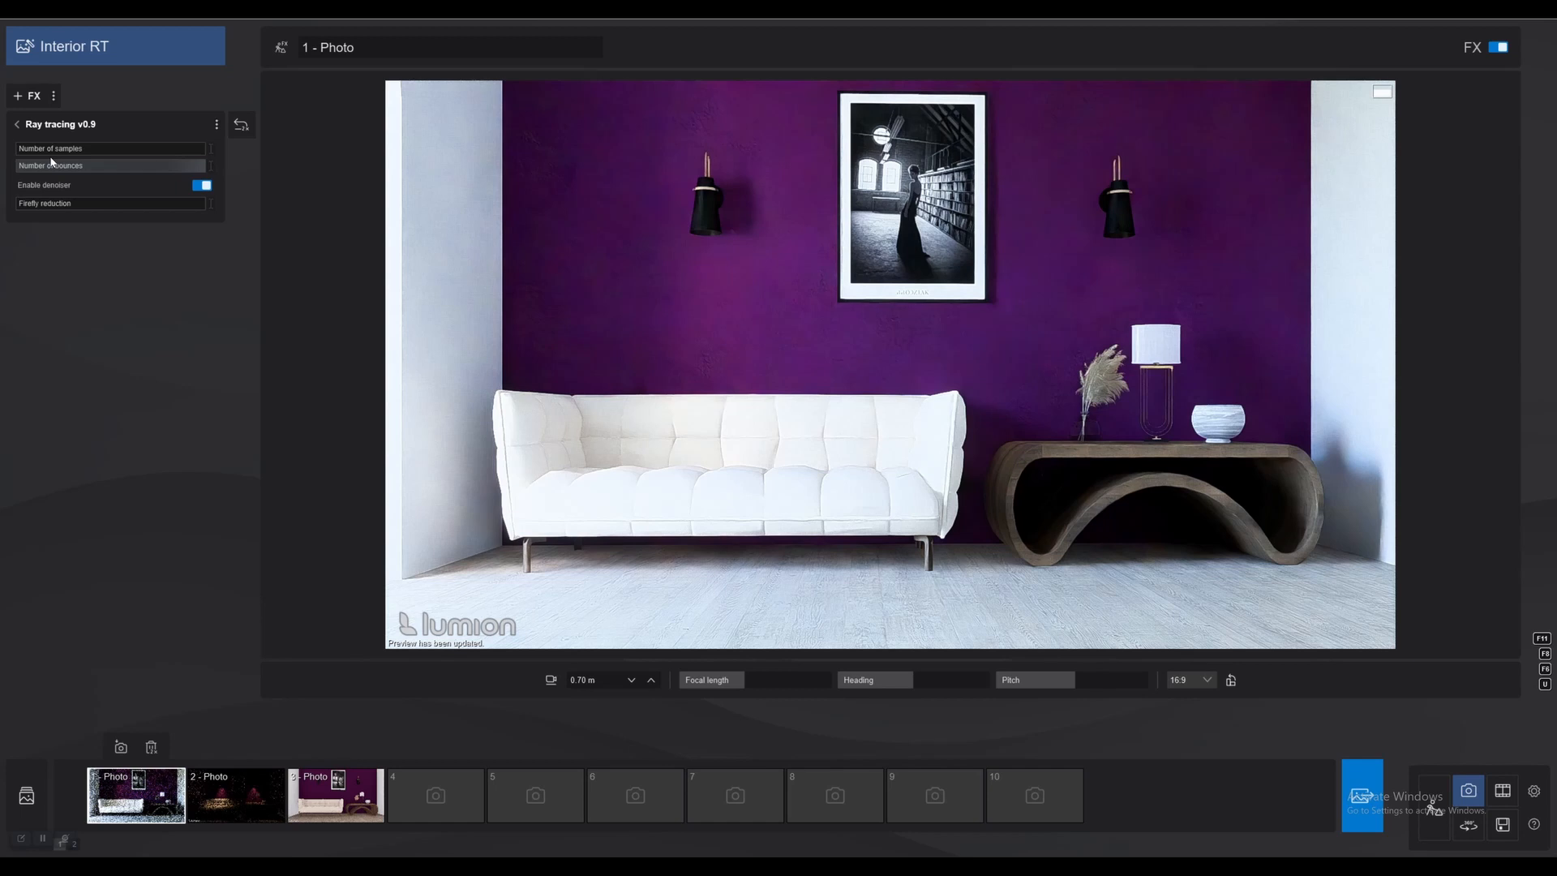
Show the highlight and shadow clipping overlays in photo 1's Color correction effect.
key(shift)
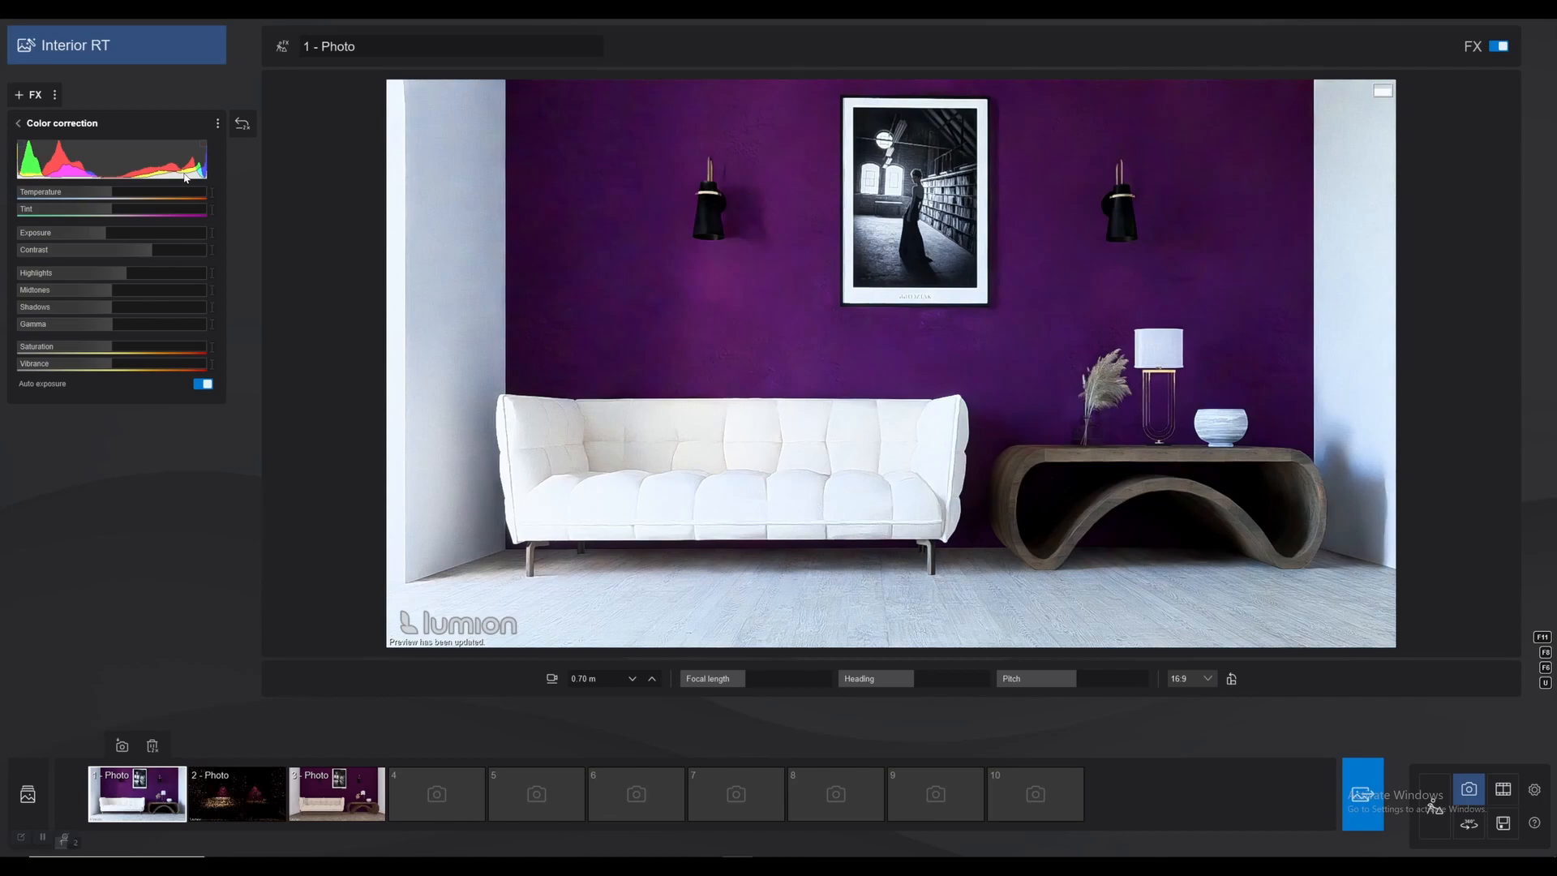
click(202, 145)
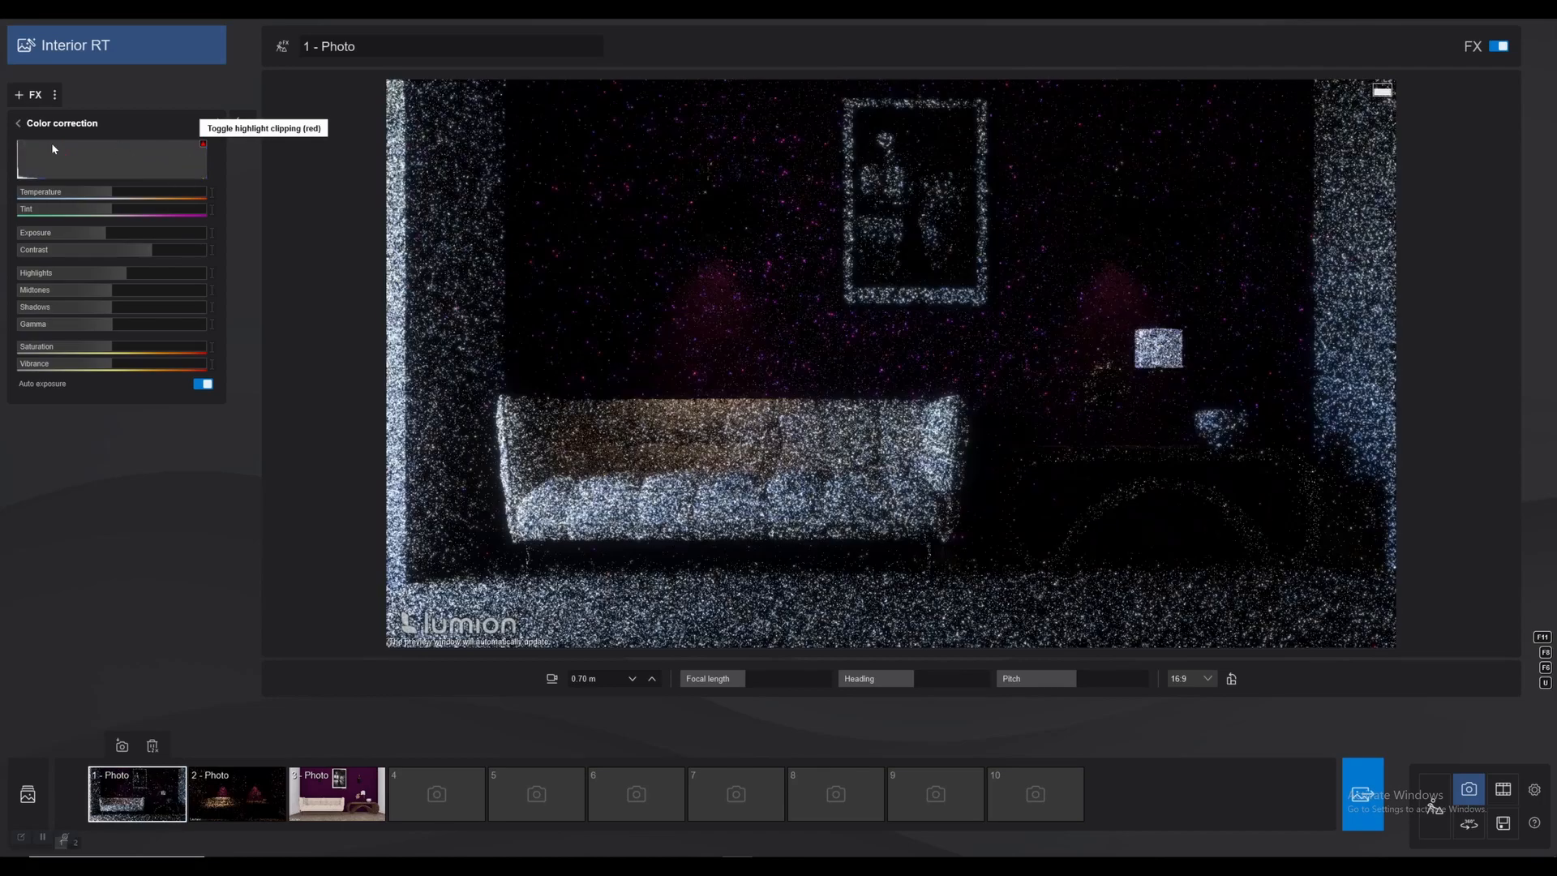
click(19, 145)
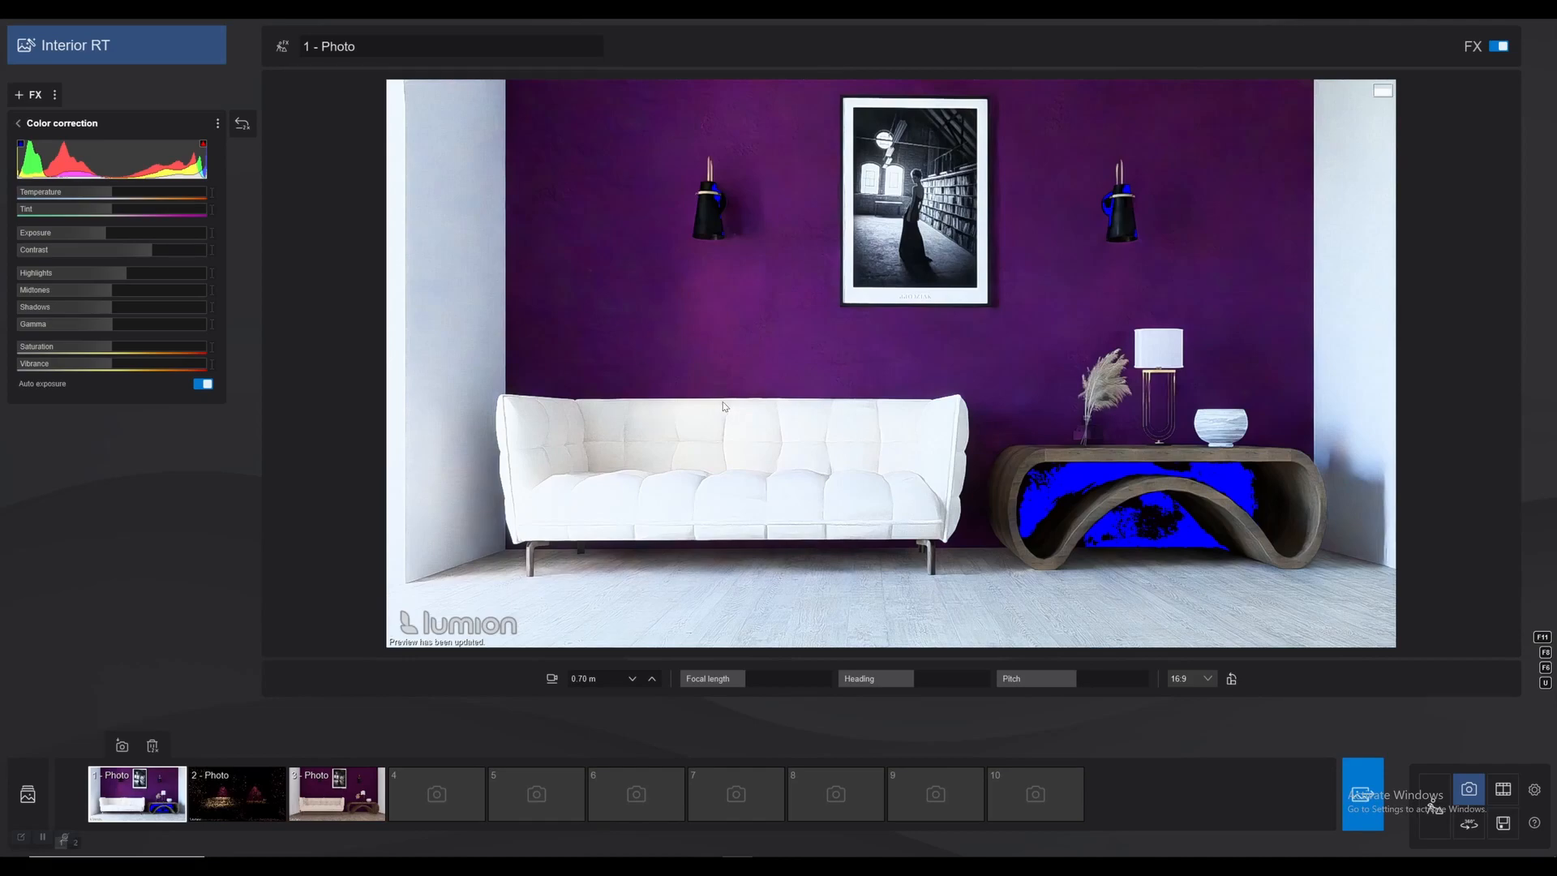
Raise the Color correction Shadows to about four fifths of the range to reduce clipping under the console table.
right_drag(681, 443, 682, 443)
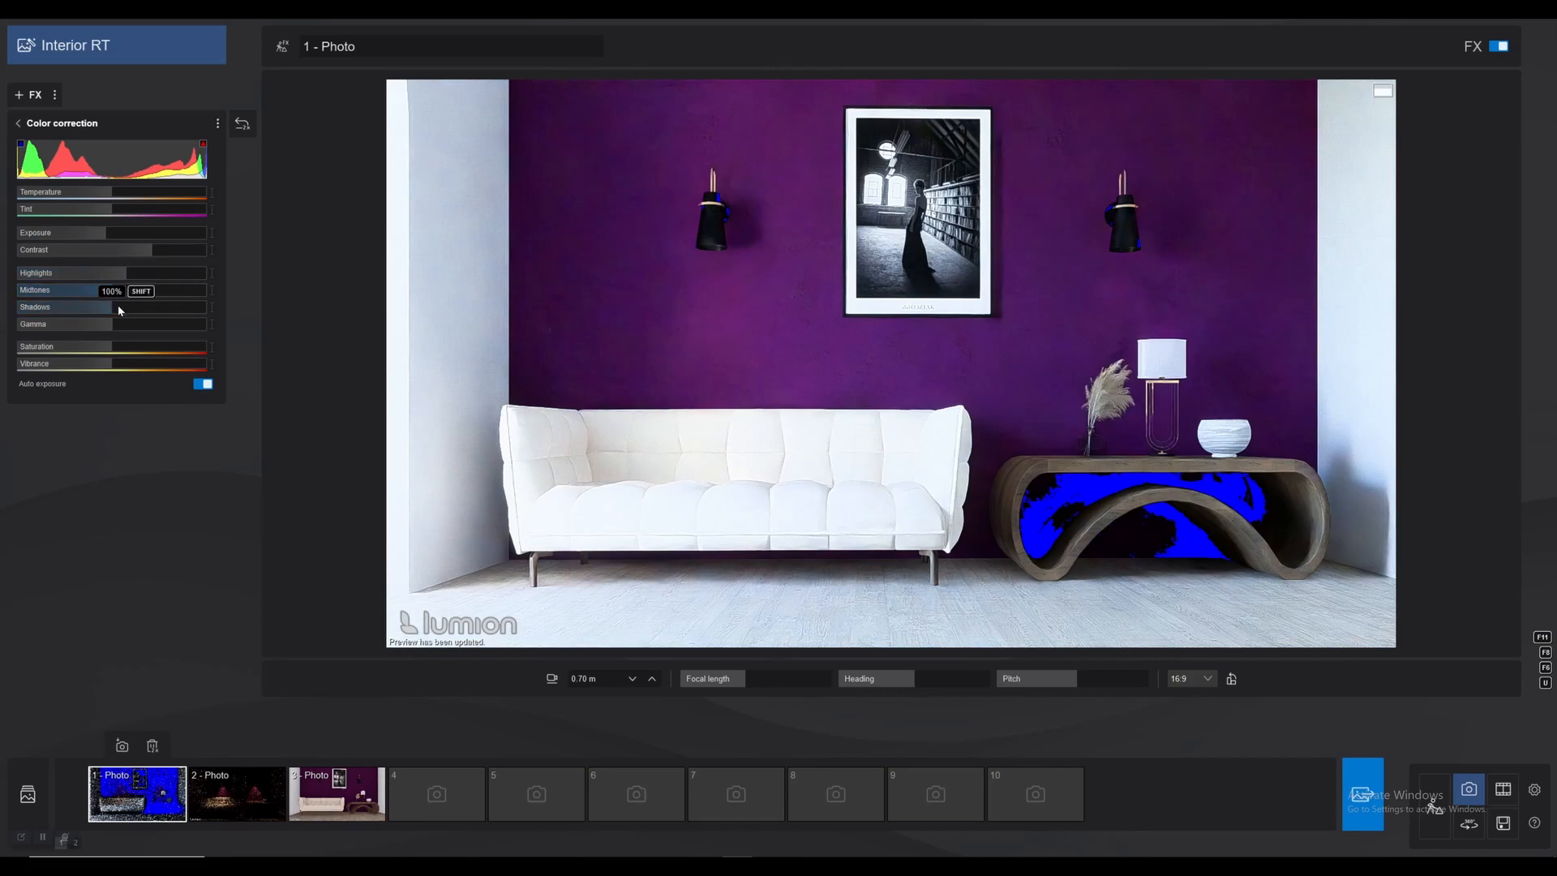
drag(113, 307, 148, 307)
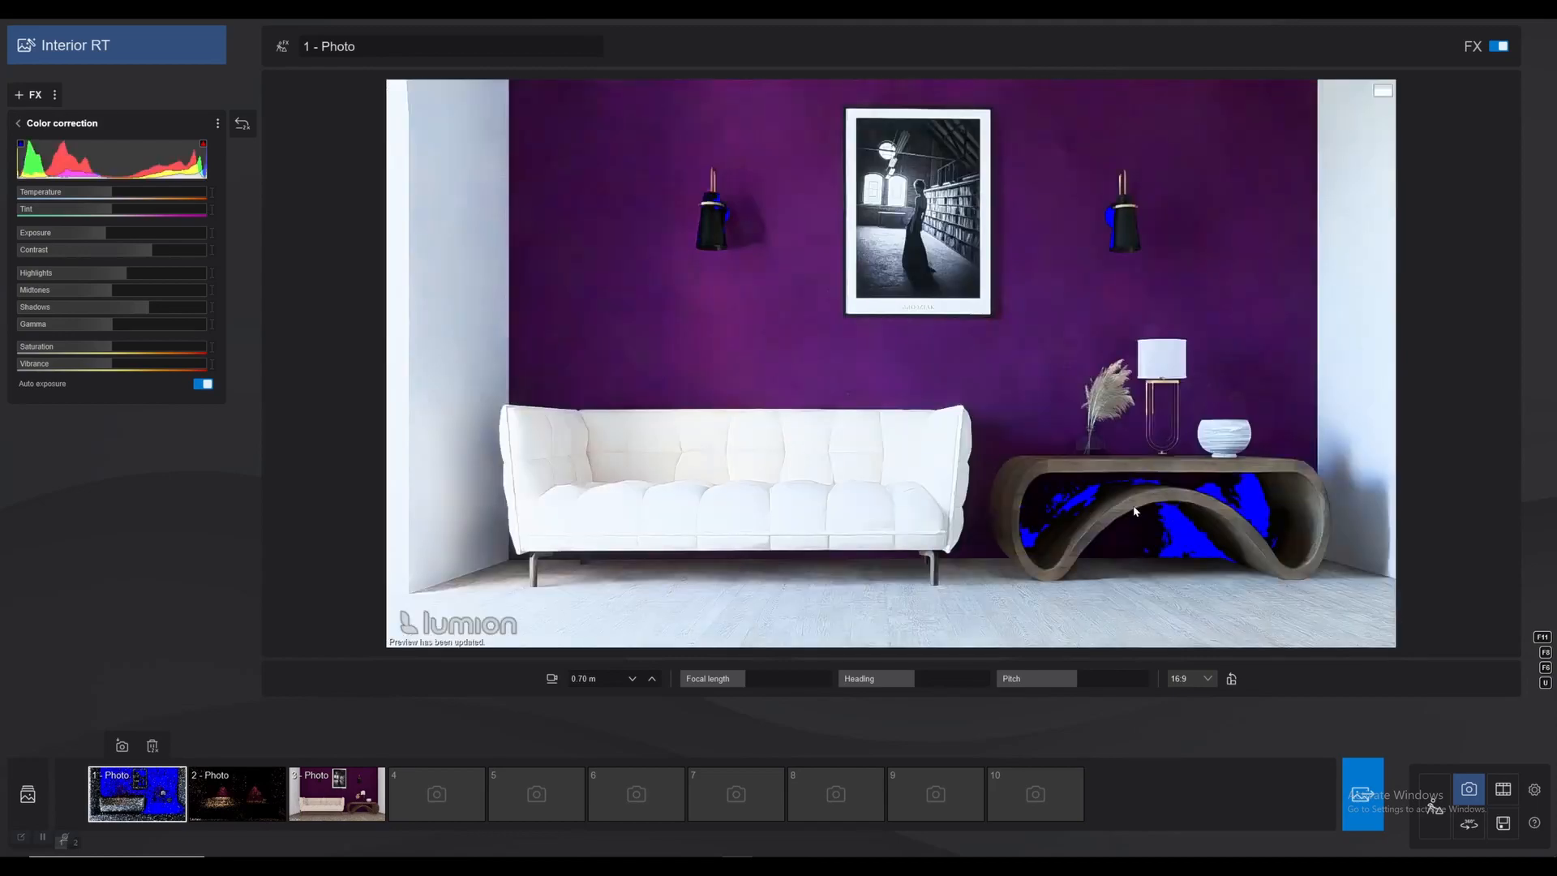
drag(149, 307, 171, 309)
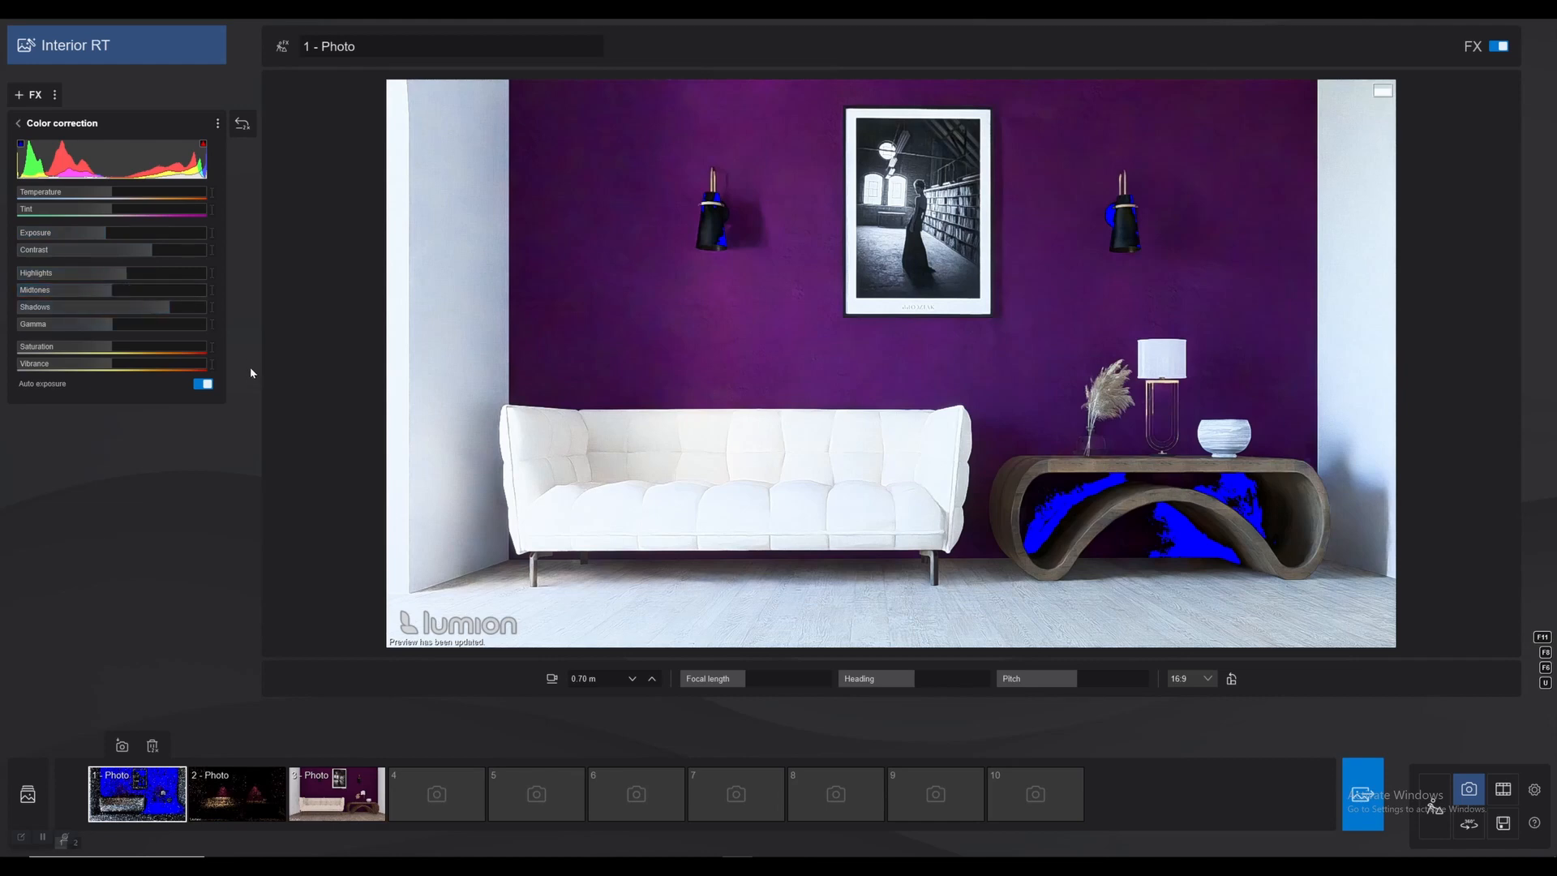
Turn off auto exposure in Color correction and hide the highlight and shadow clipping overlays.
click(198, 385)
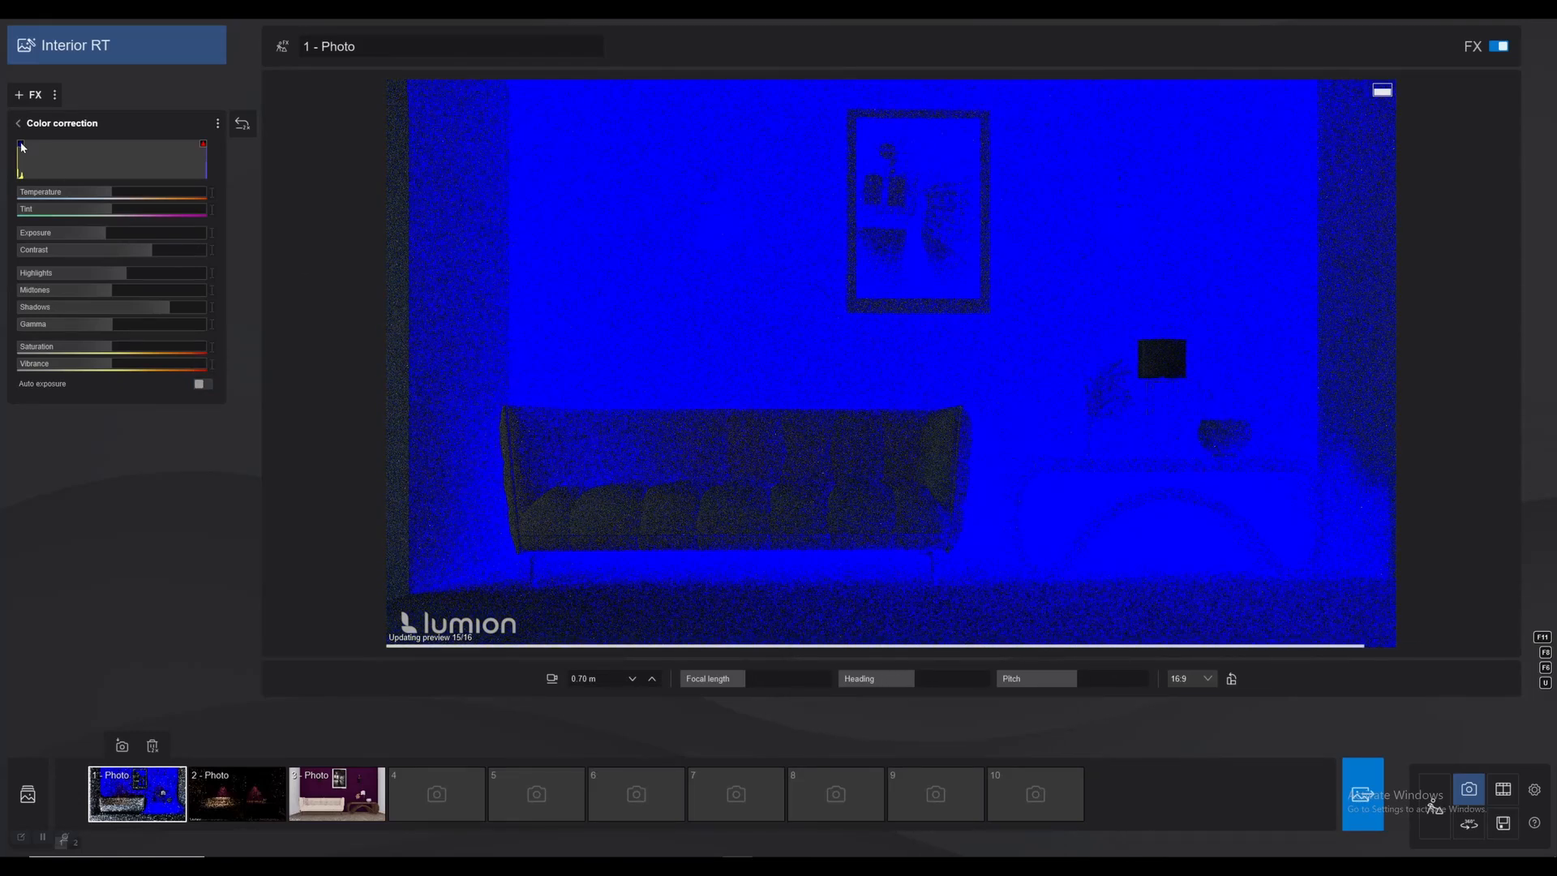
click(203, 145)
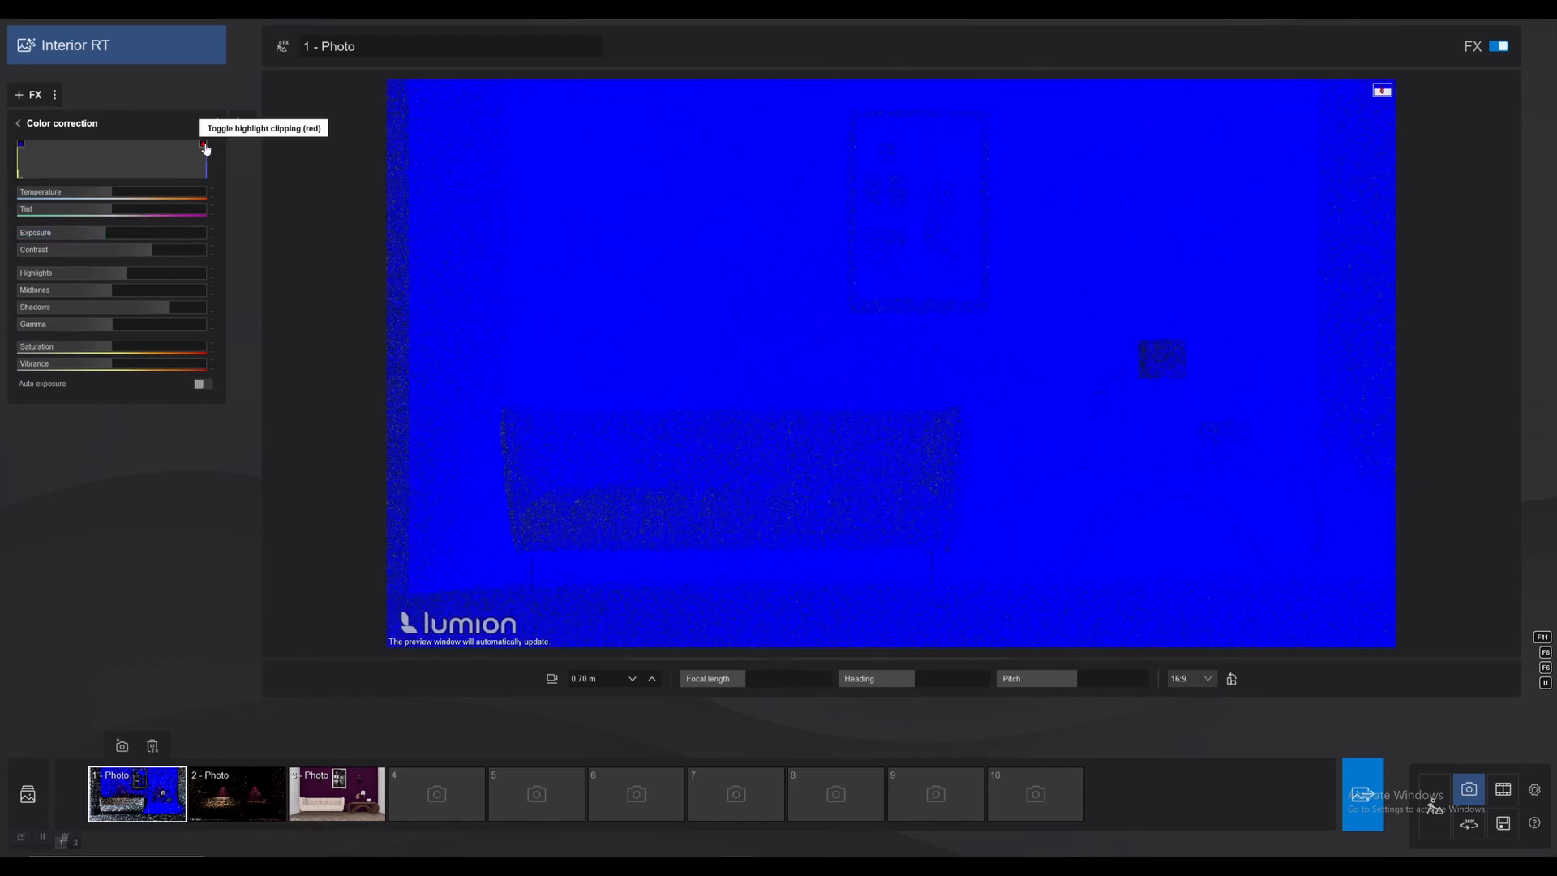
click(20, 144)
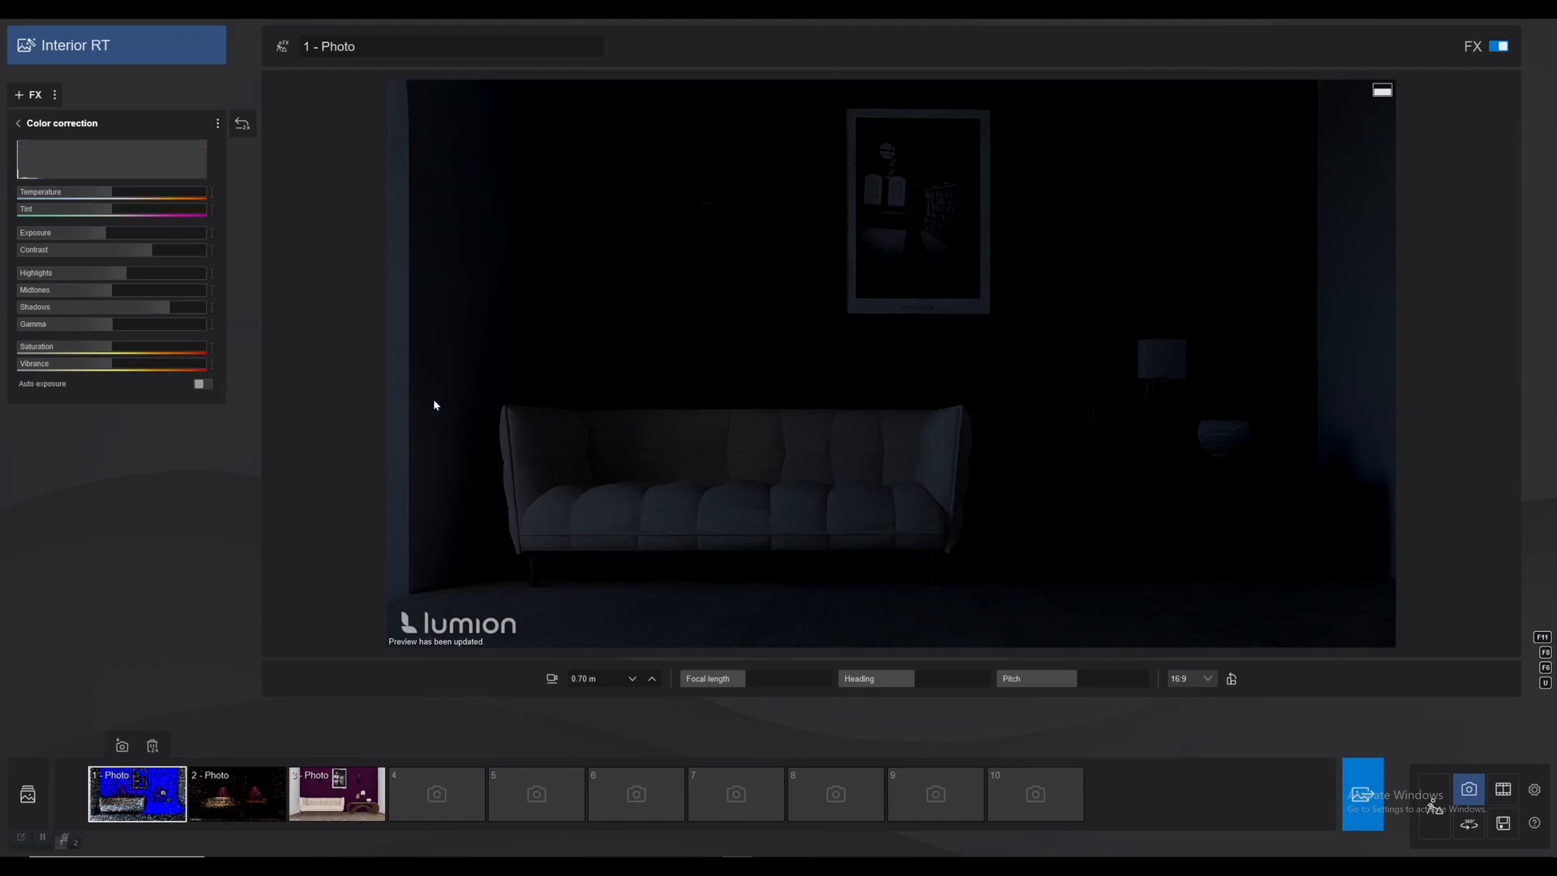
Lower the Real skies heading to near the start of its range to bring direct sunlight onto the sofa.
click(18, 123)
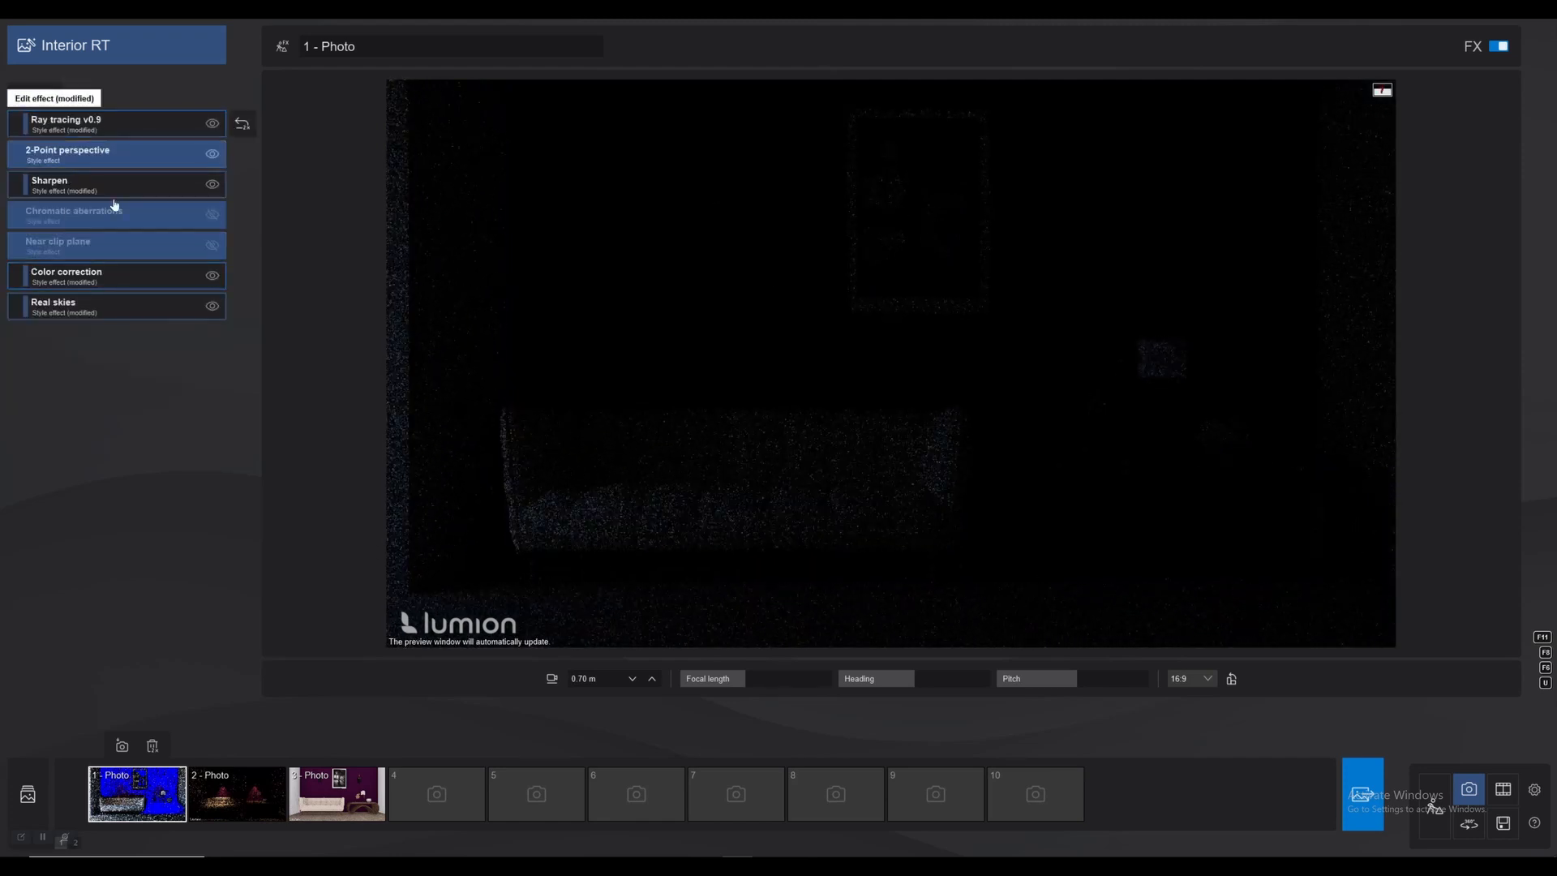
click(171, 305)
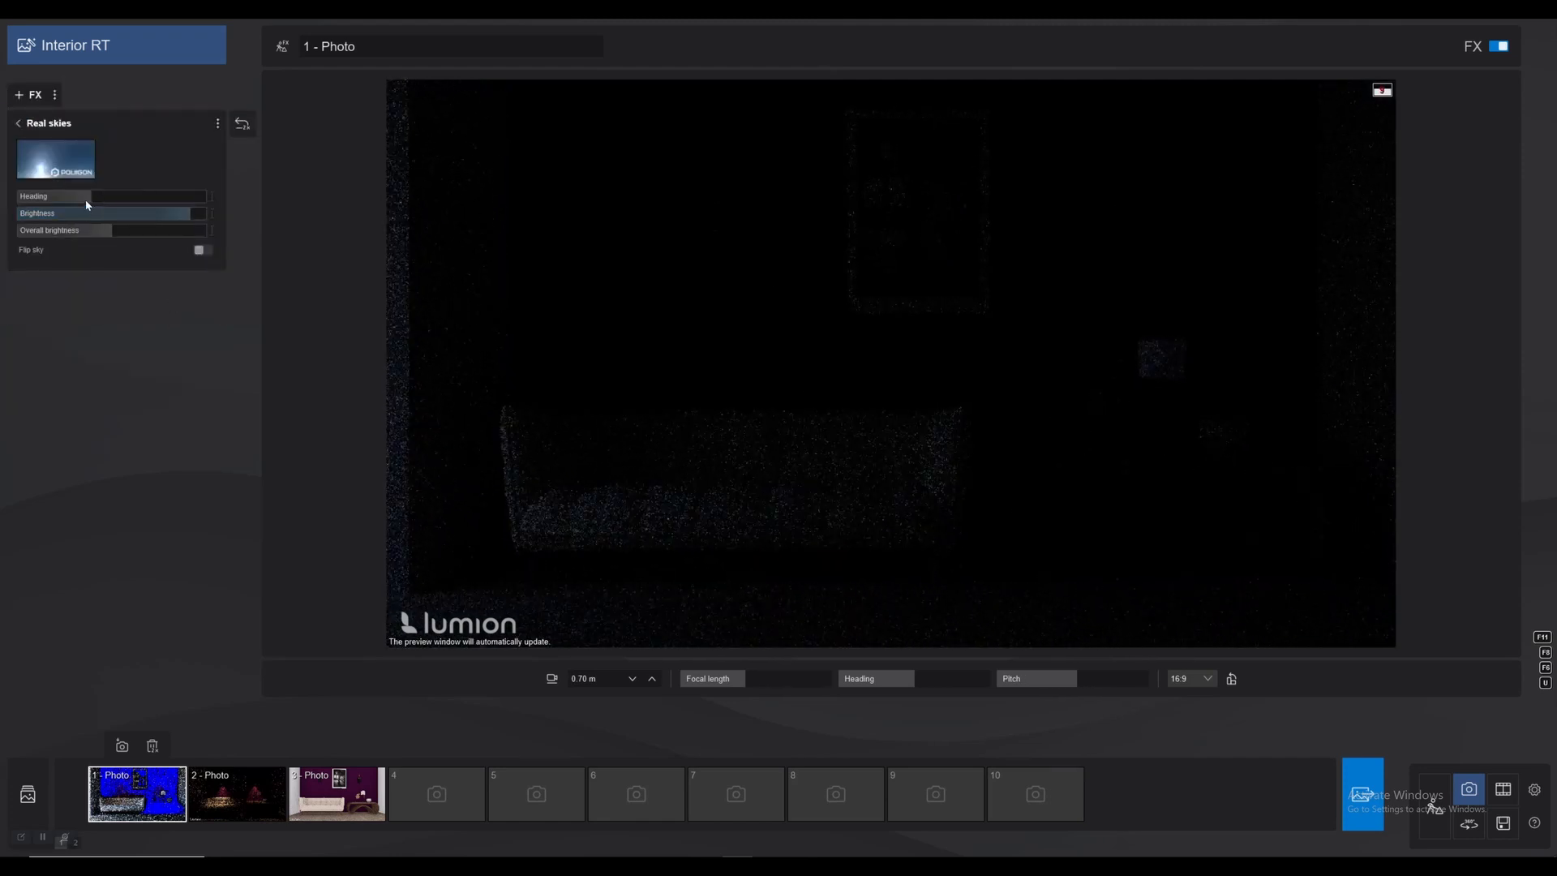
click(47, 197)
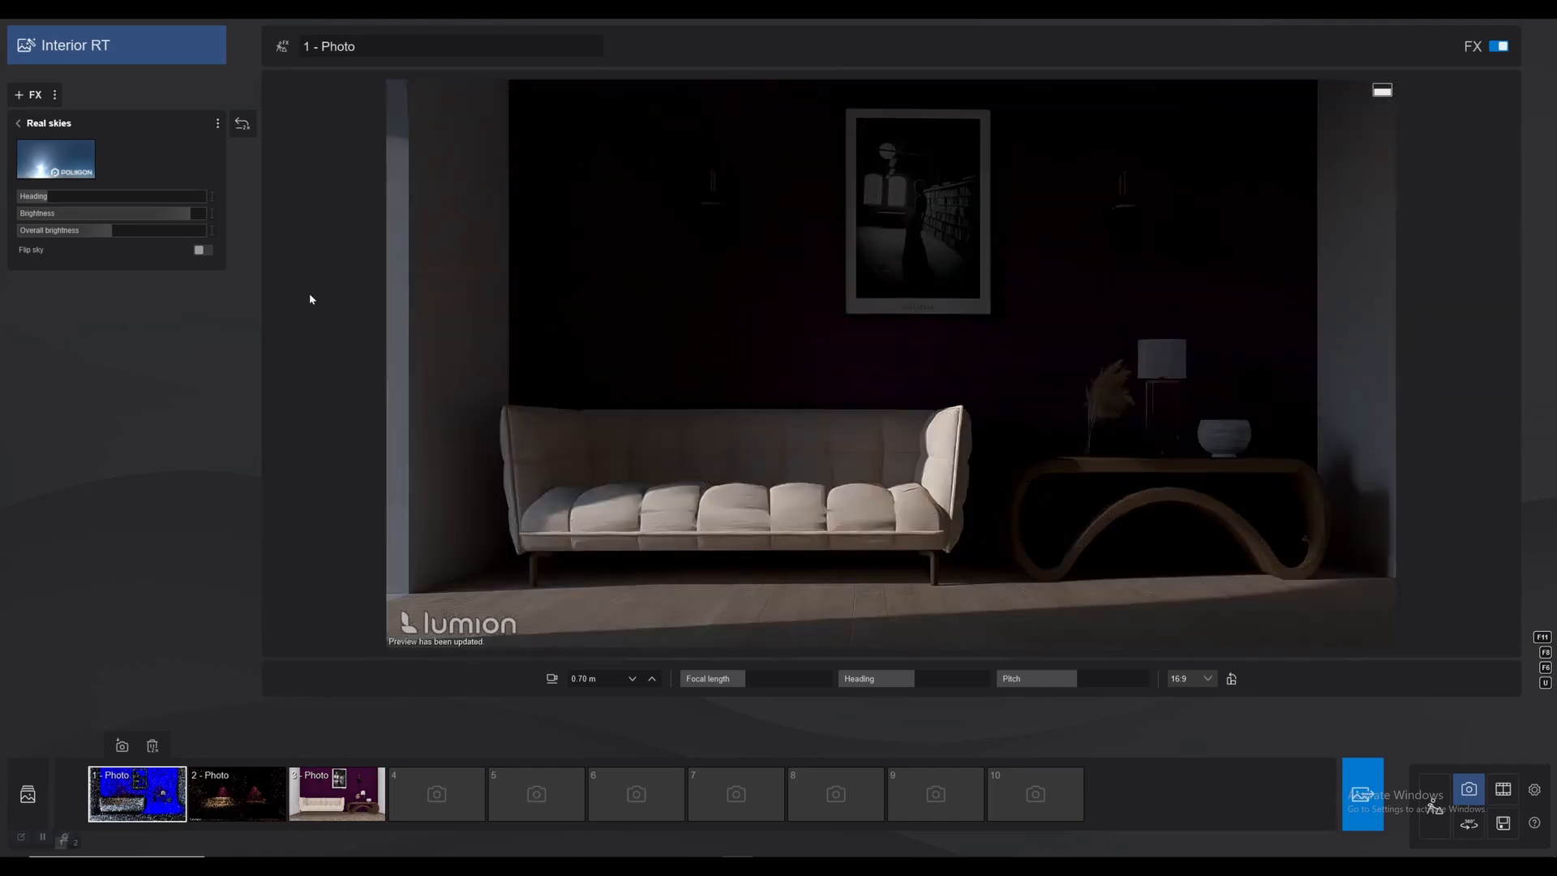
Turn auto exposure back on in photo 1's Color correction effect and lower the Exposure slightly below -0.6.
click(20, 124)
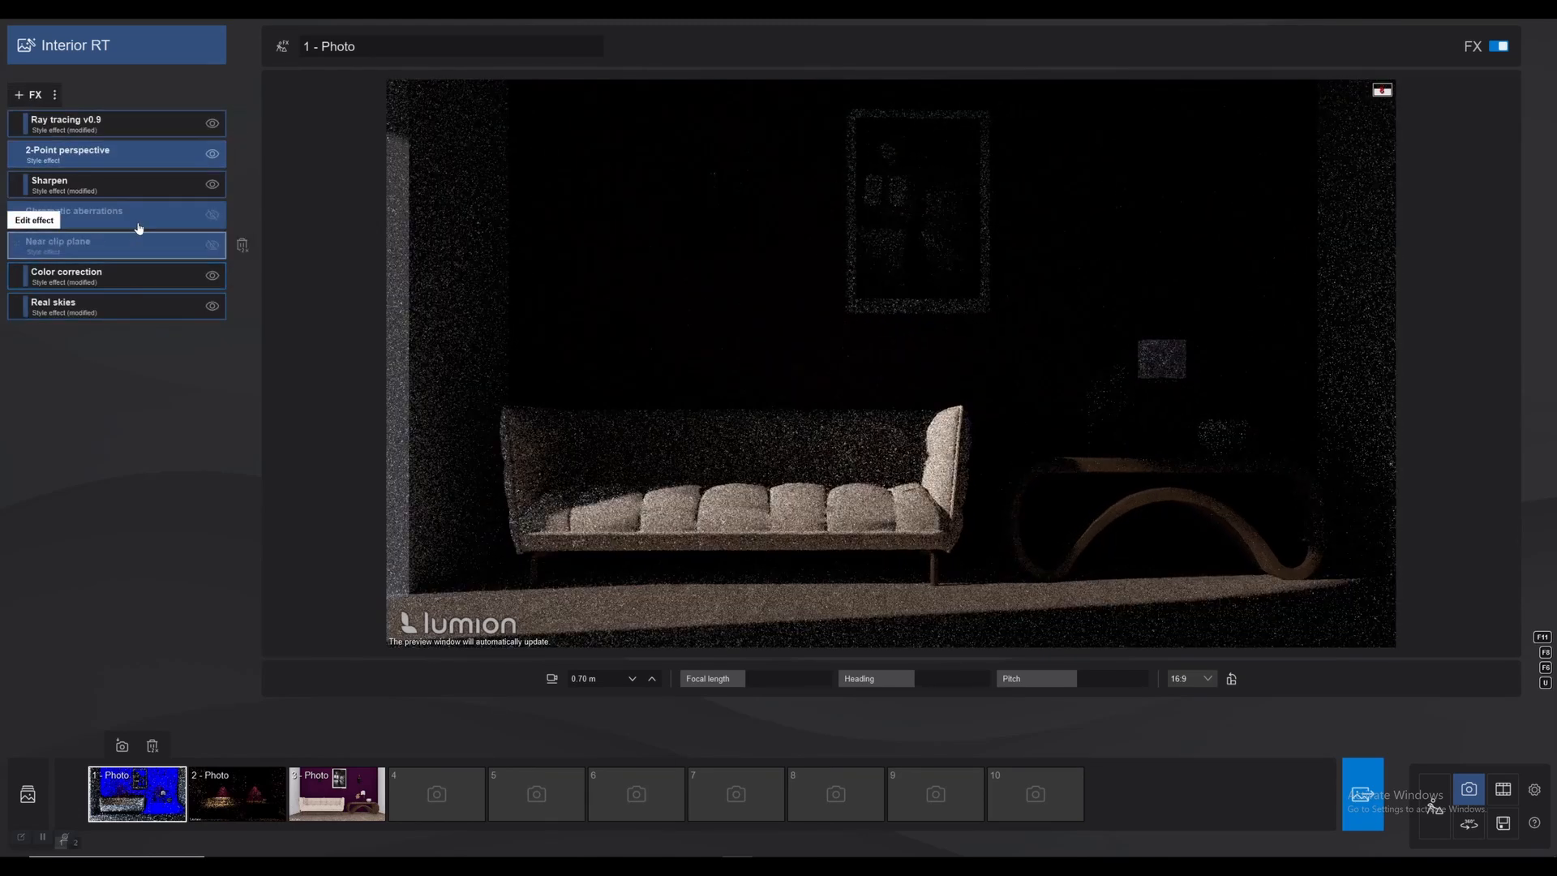
click(151, 274)
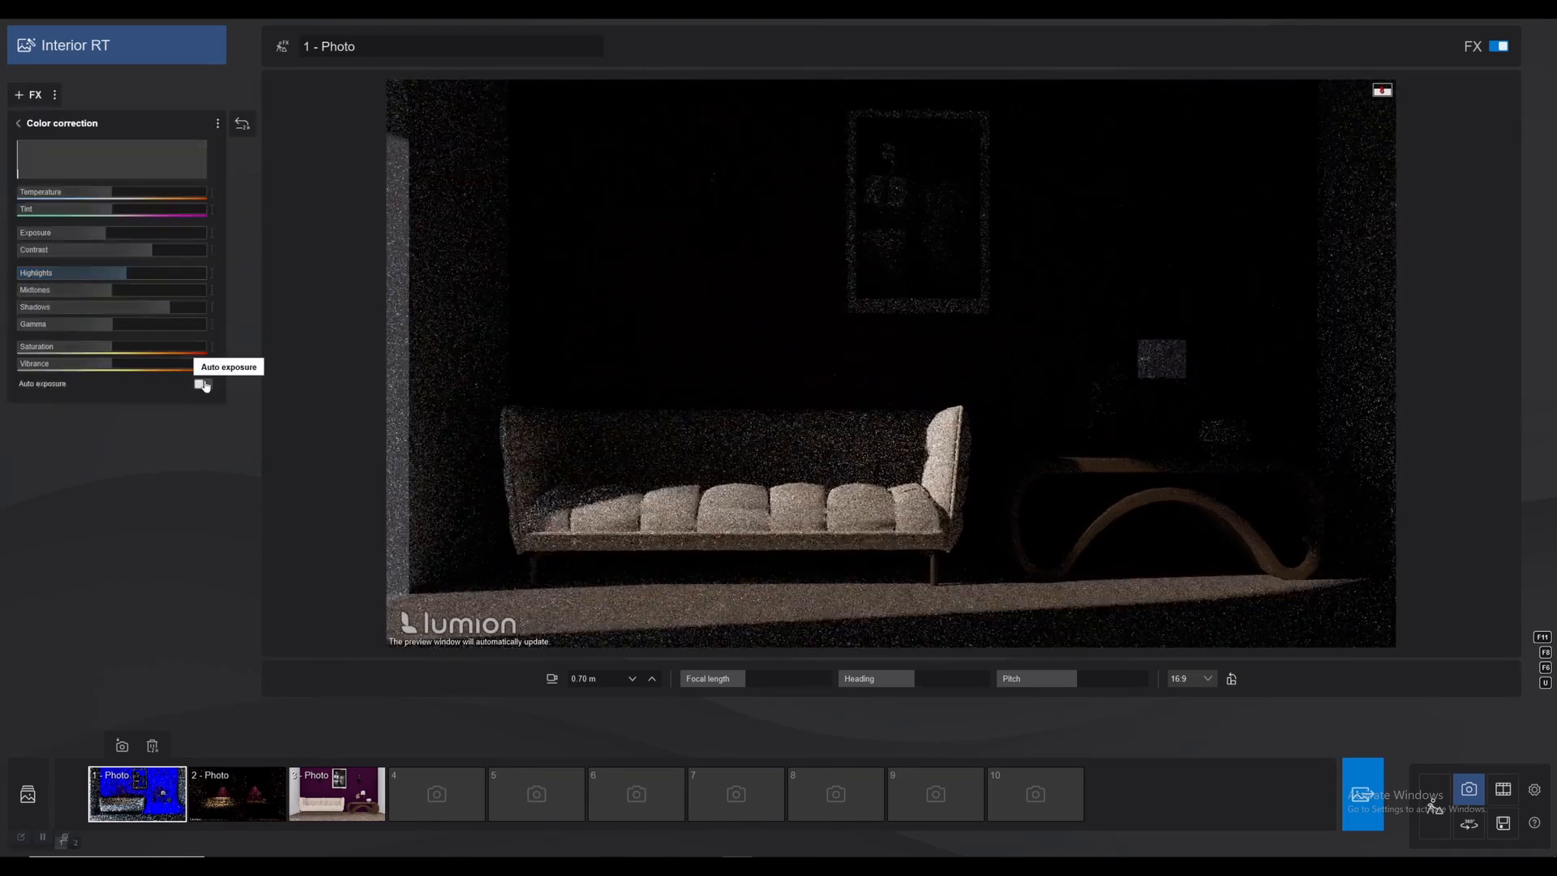
click(203, 384)
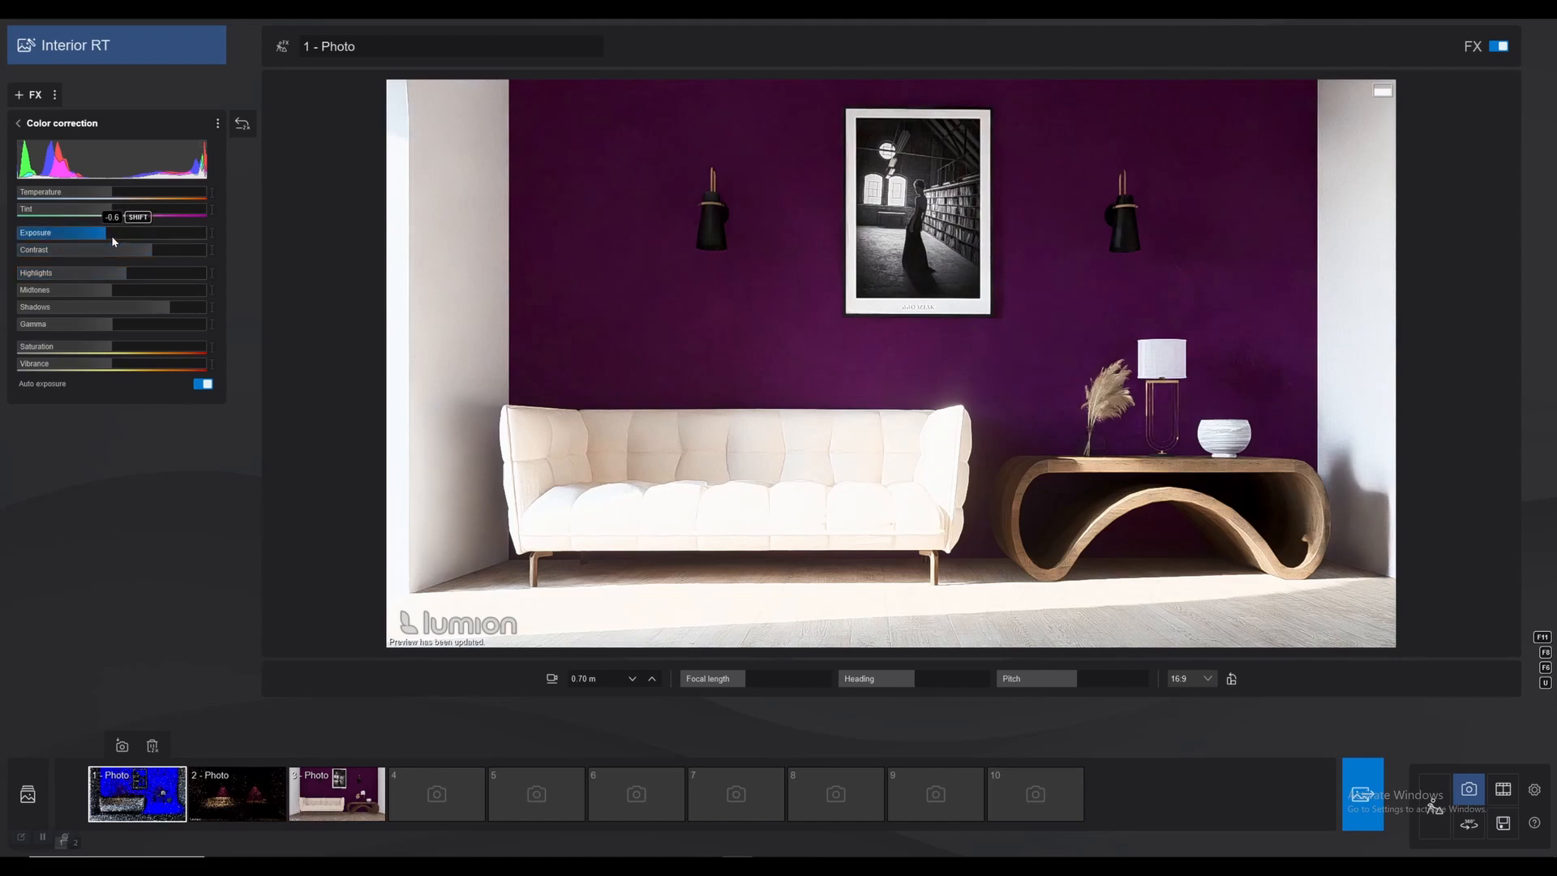
drag(107, 235, 102, 236)
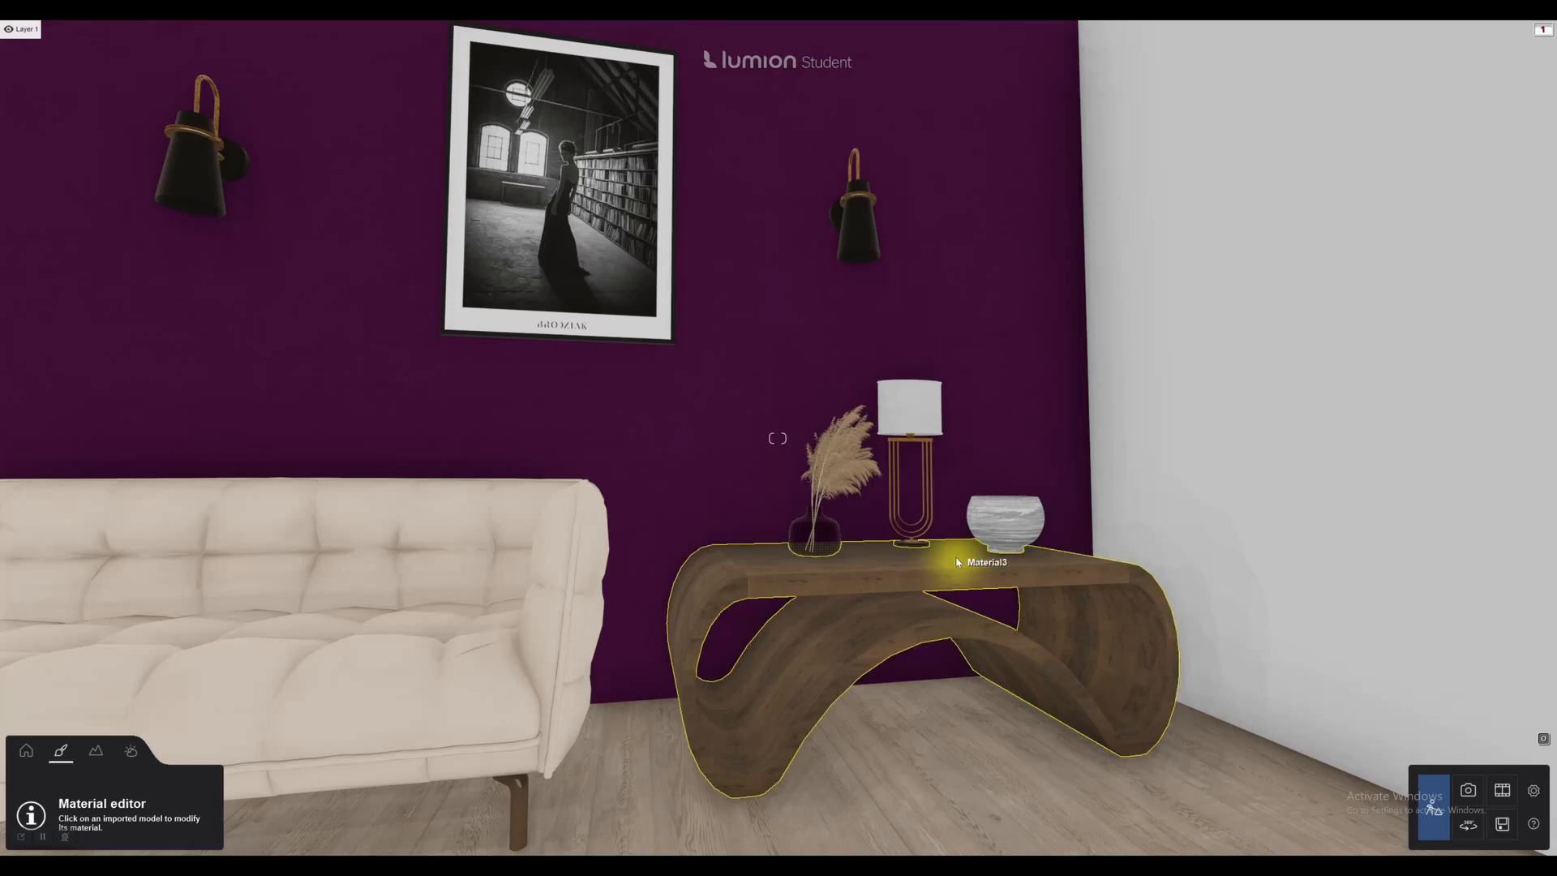
Open the material settings of the dark glass vase on the console table.
key(w)
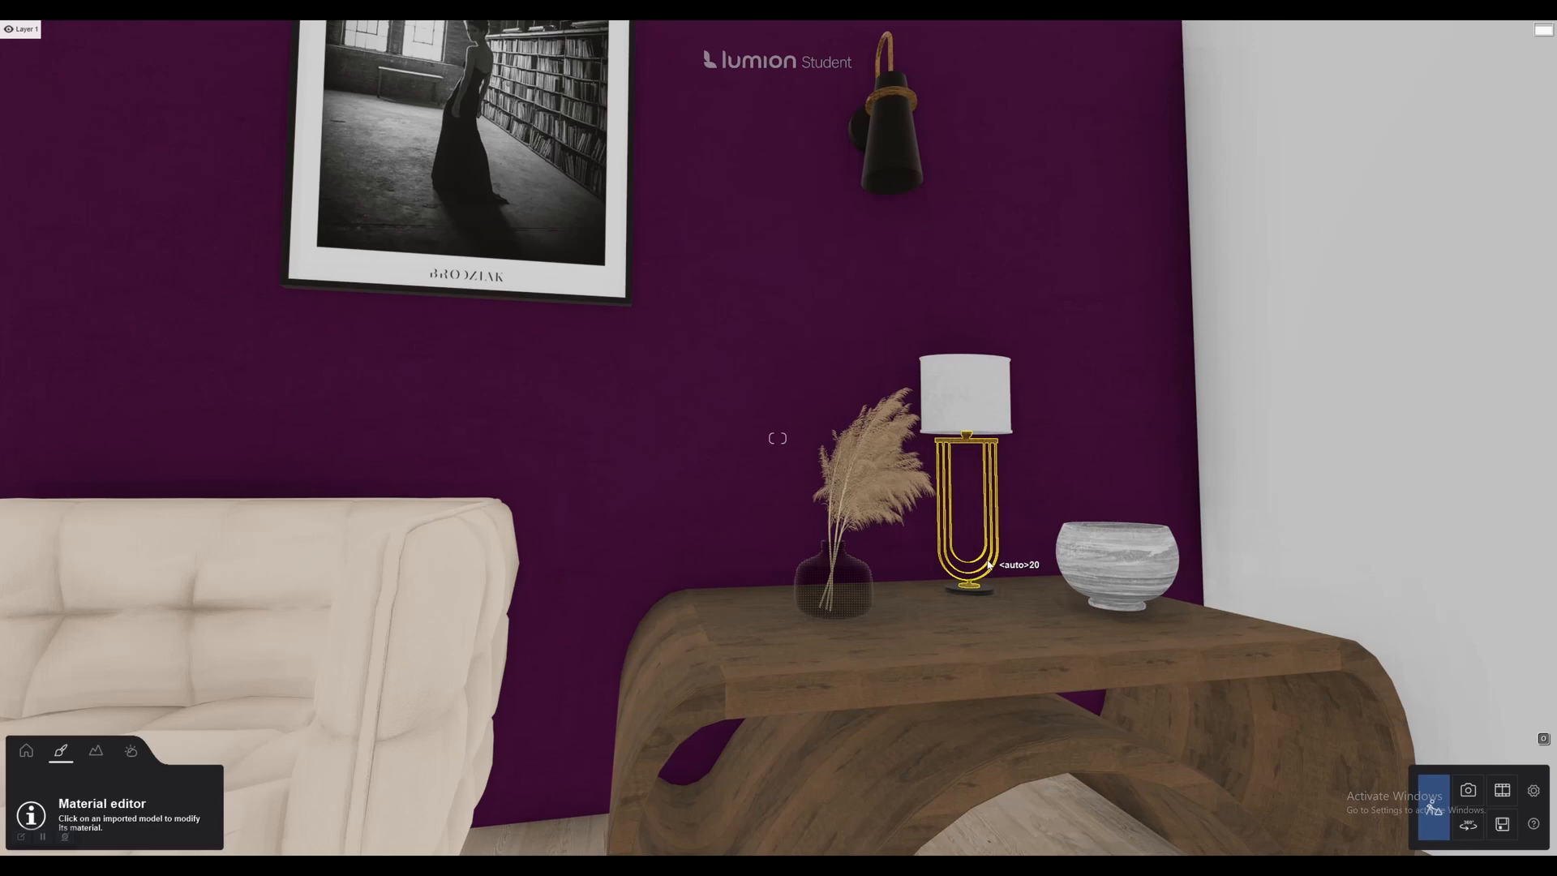
right_drag(917, 592, 943, 616)
scroll(937, 591, up, 6)
scroll(884, 583, down, 2)
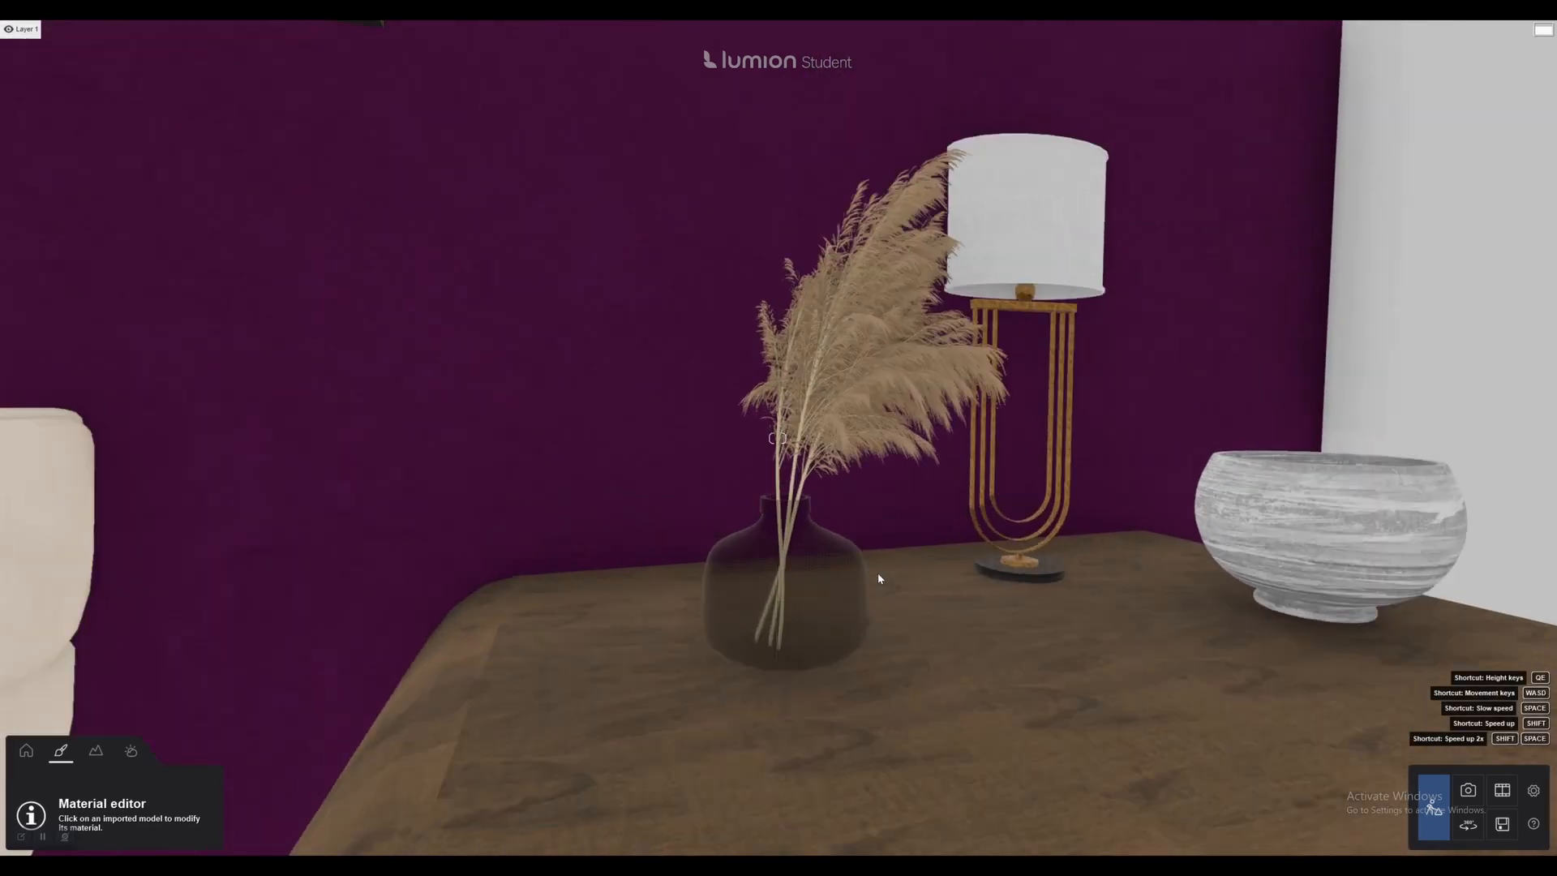
scroll(820, 574, up, 3)
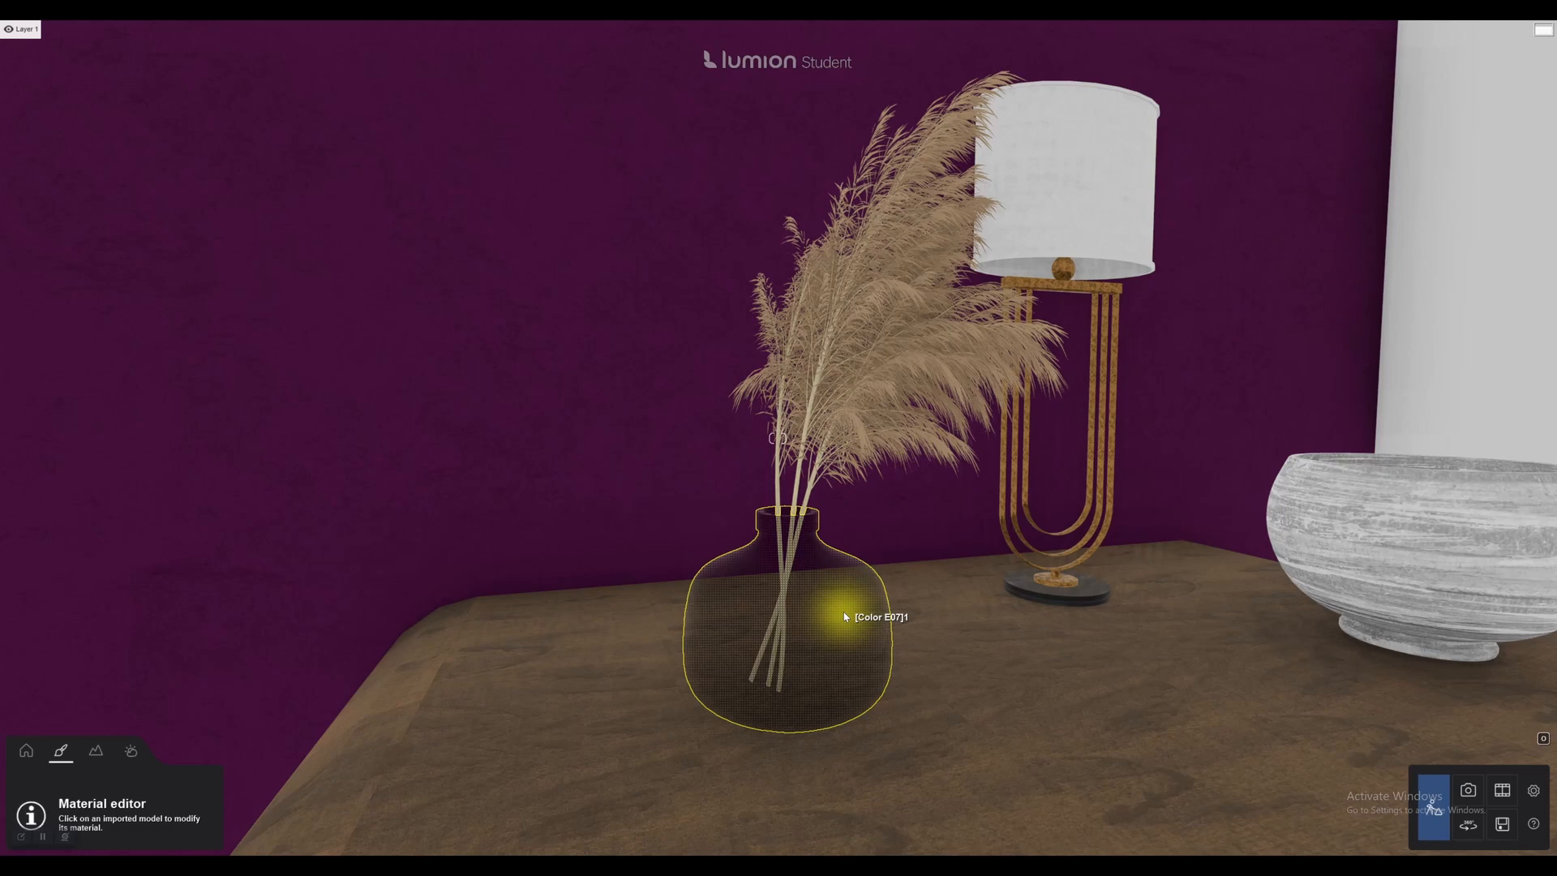
scroll(844, 613, up, 2)
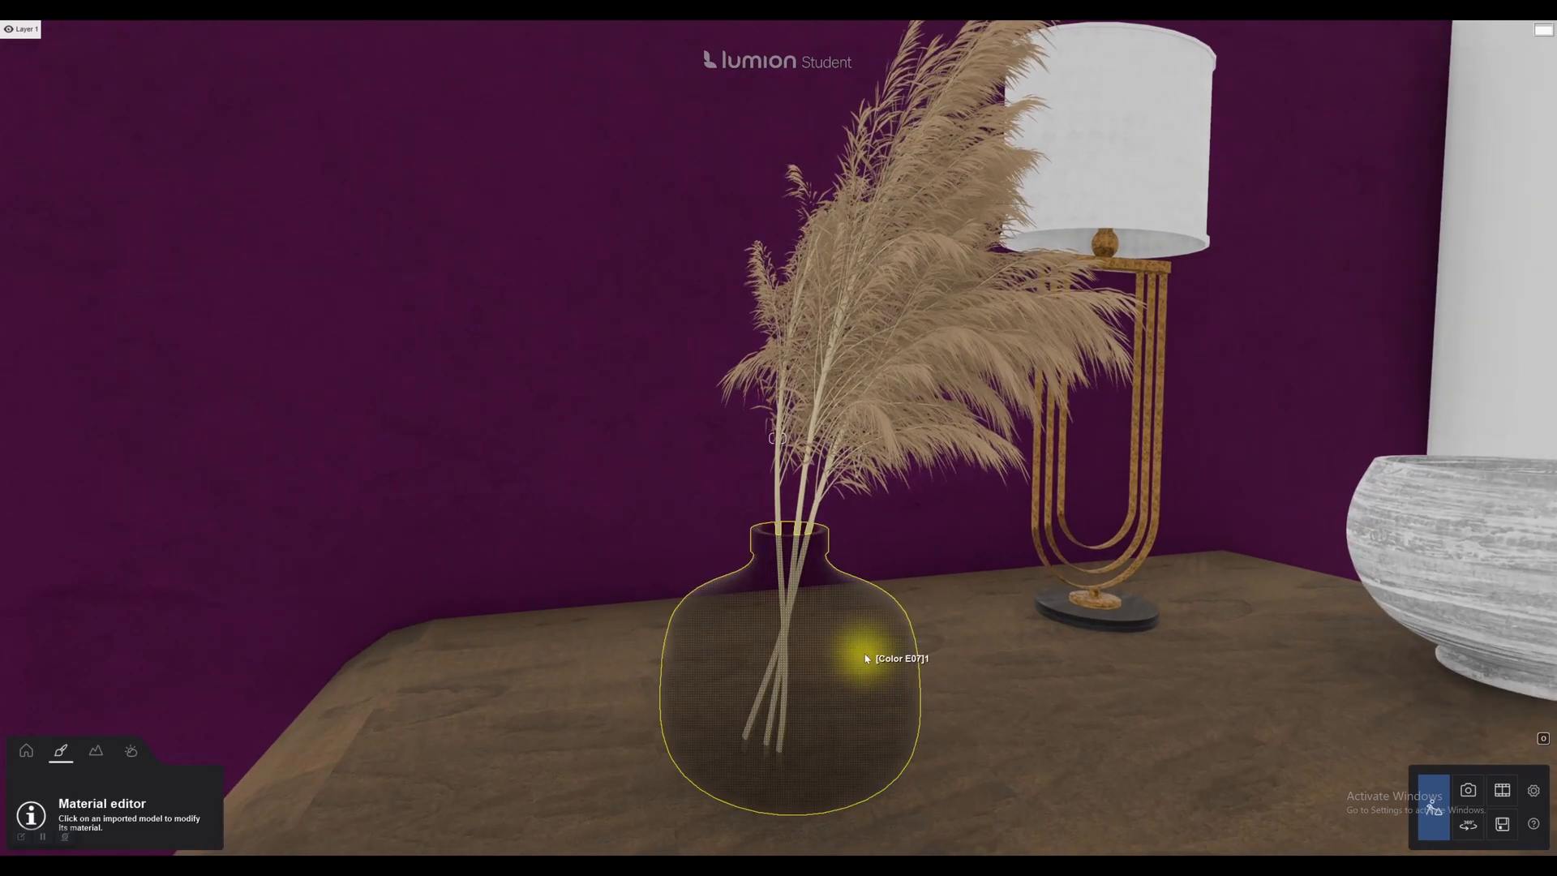
click(866, 658)
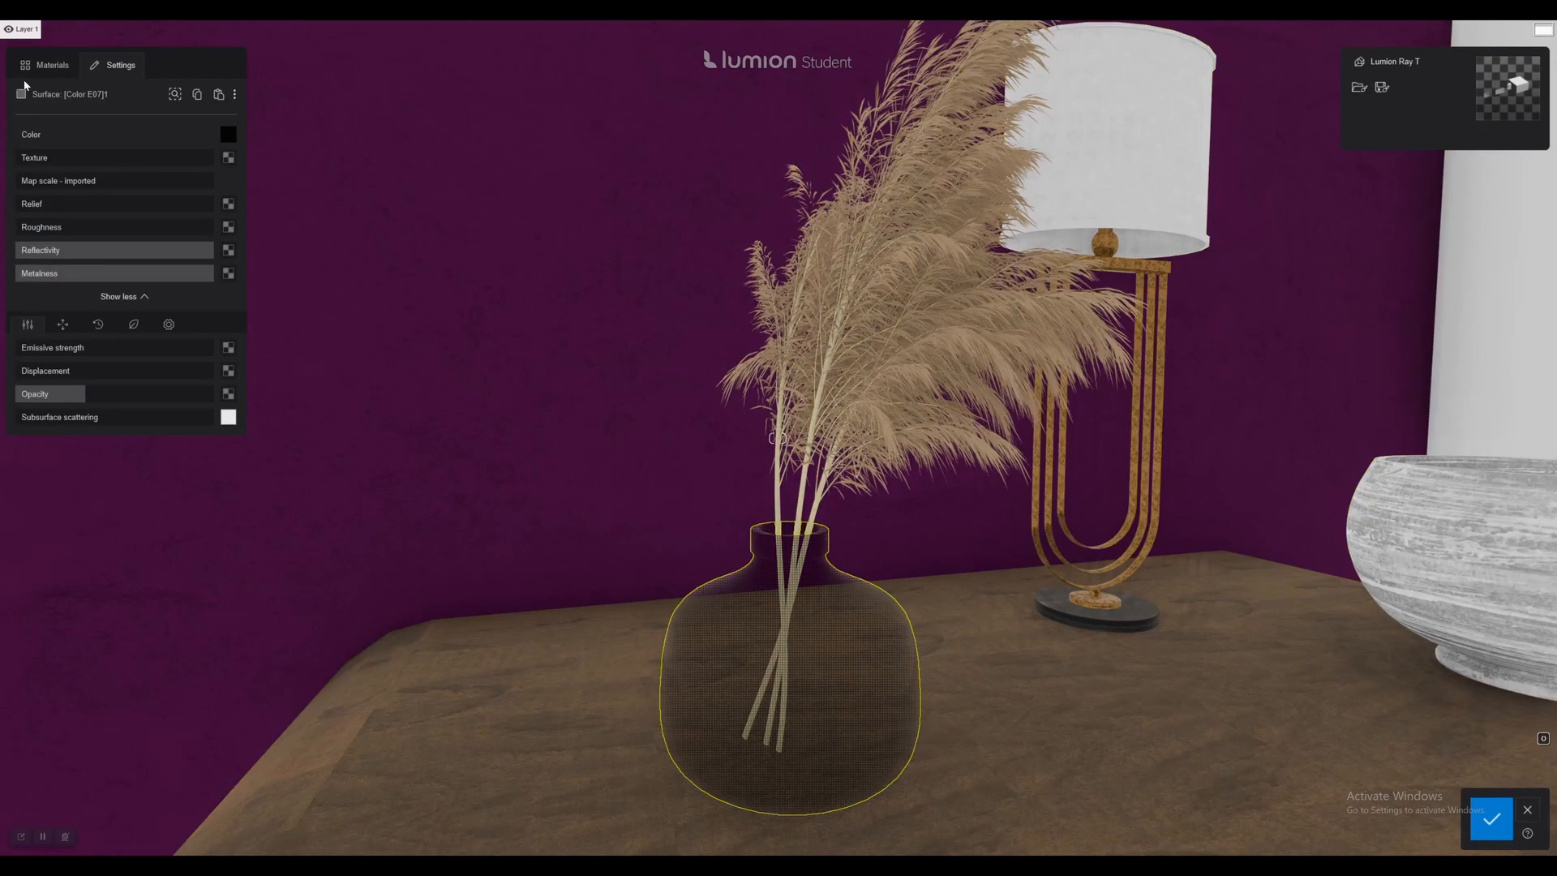
Look through the new material types and the indoor material library for the vase, keeping its current material.
click(46, 65)
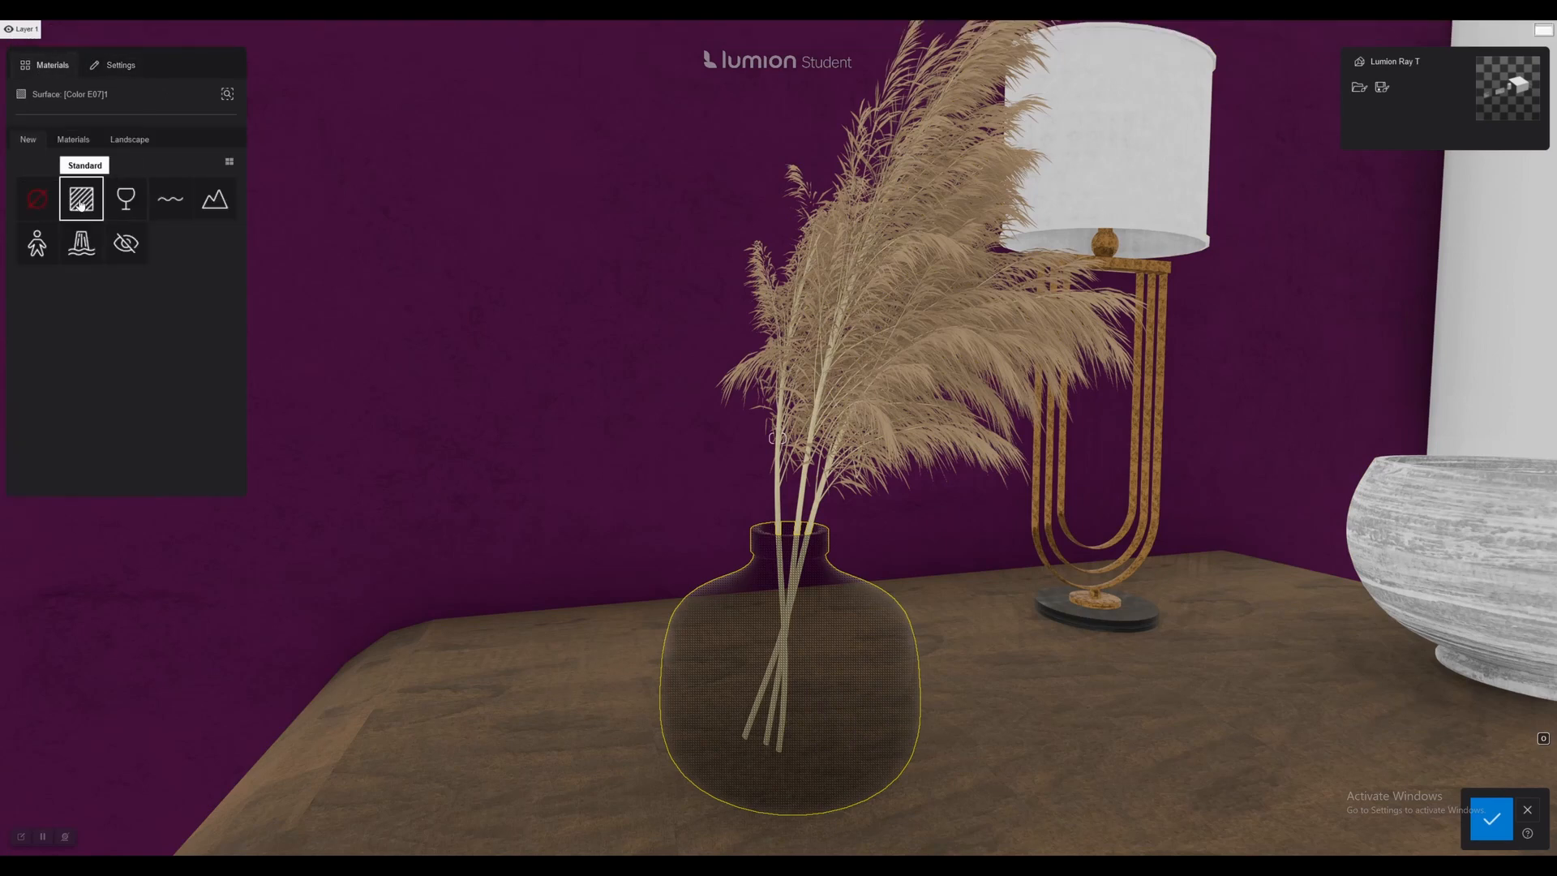
click(70, 141)
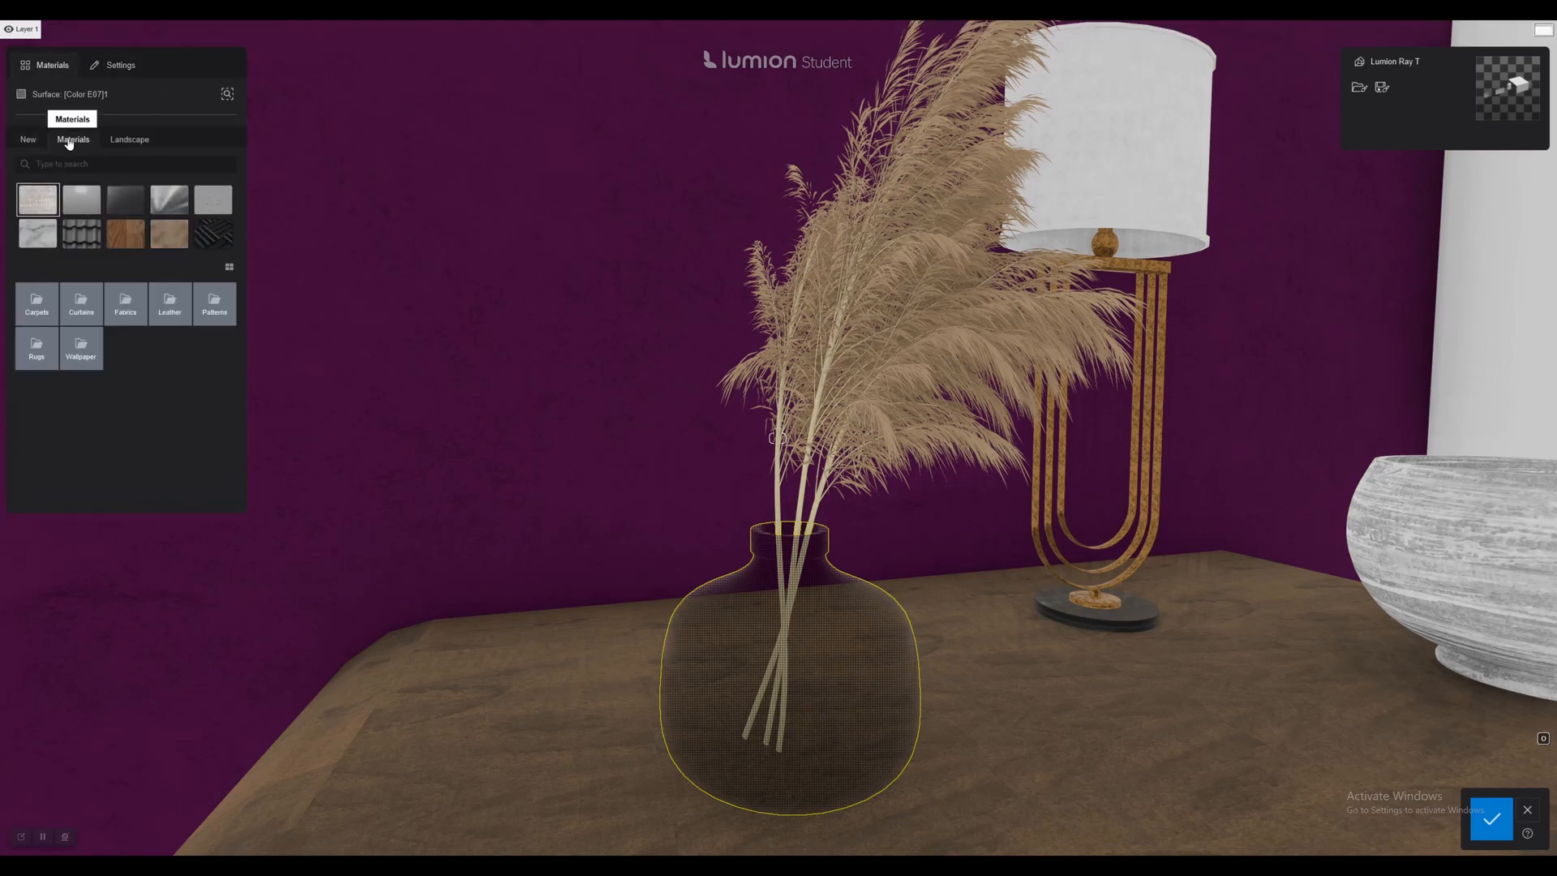
click(727, 640)
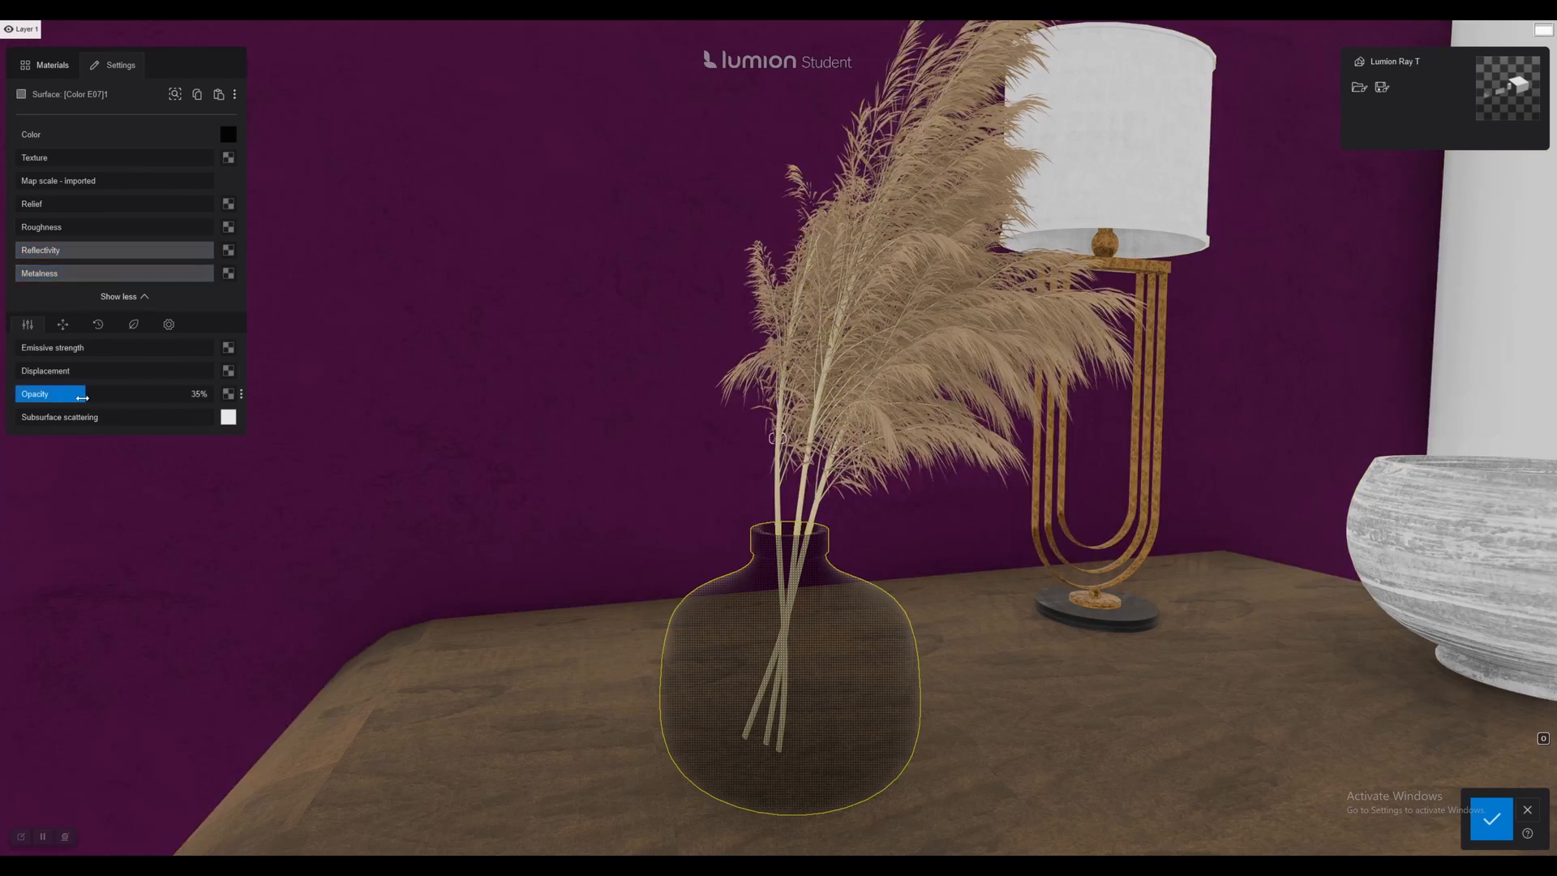
Lower the vase material's Opacity to about one fifth of the range, save the material change and return to Photo mode.
mouse_move(83, 397)
mouse_down()
mouse_move(27, 394)
mouse_move(182, 404)
mouse_move(56, 404)
mouse_up()
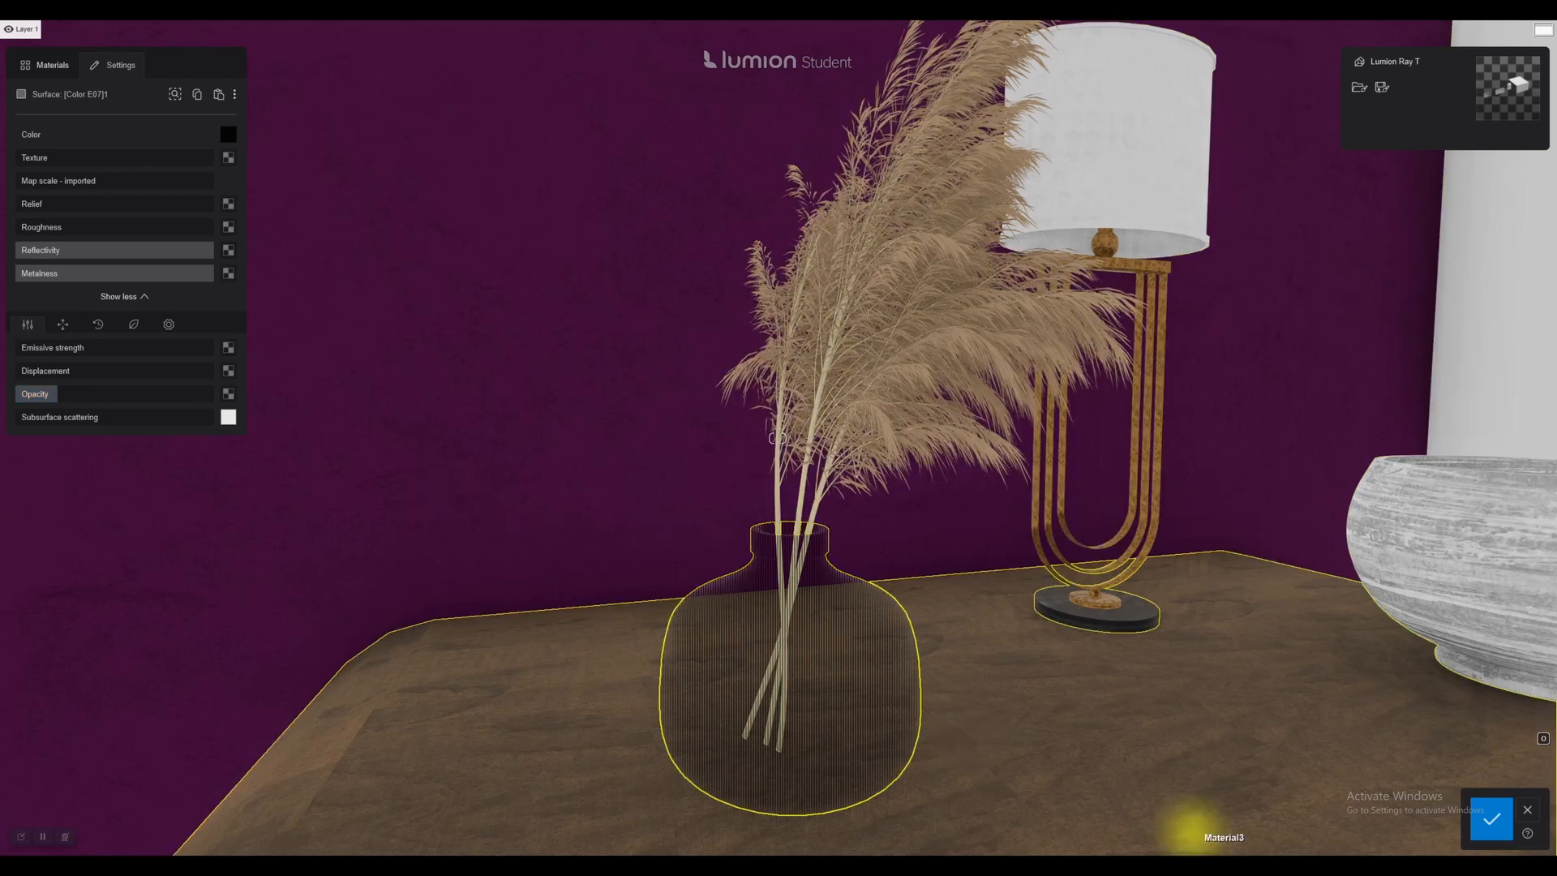
click(1490, 818)
click(1467, 792)
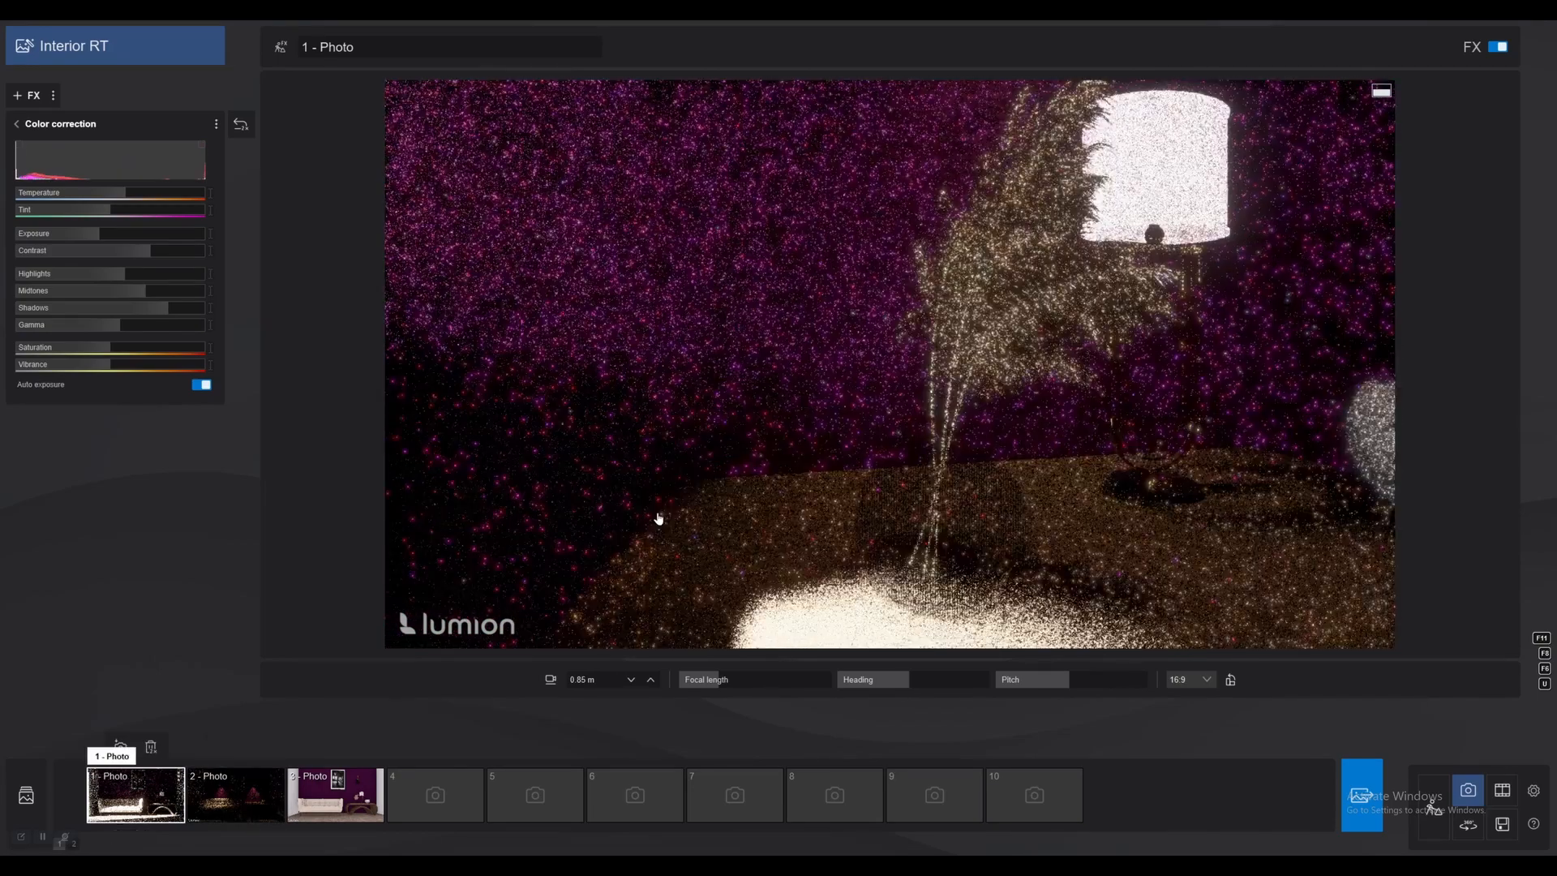
Reload photo 1's saved view and examine the vase and console table up close in the ray-traced preview.
click(130, 793)
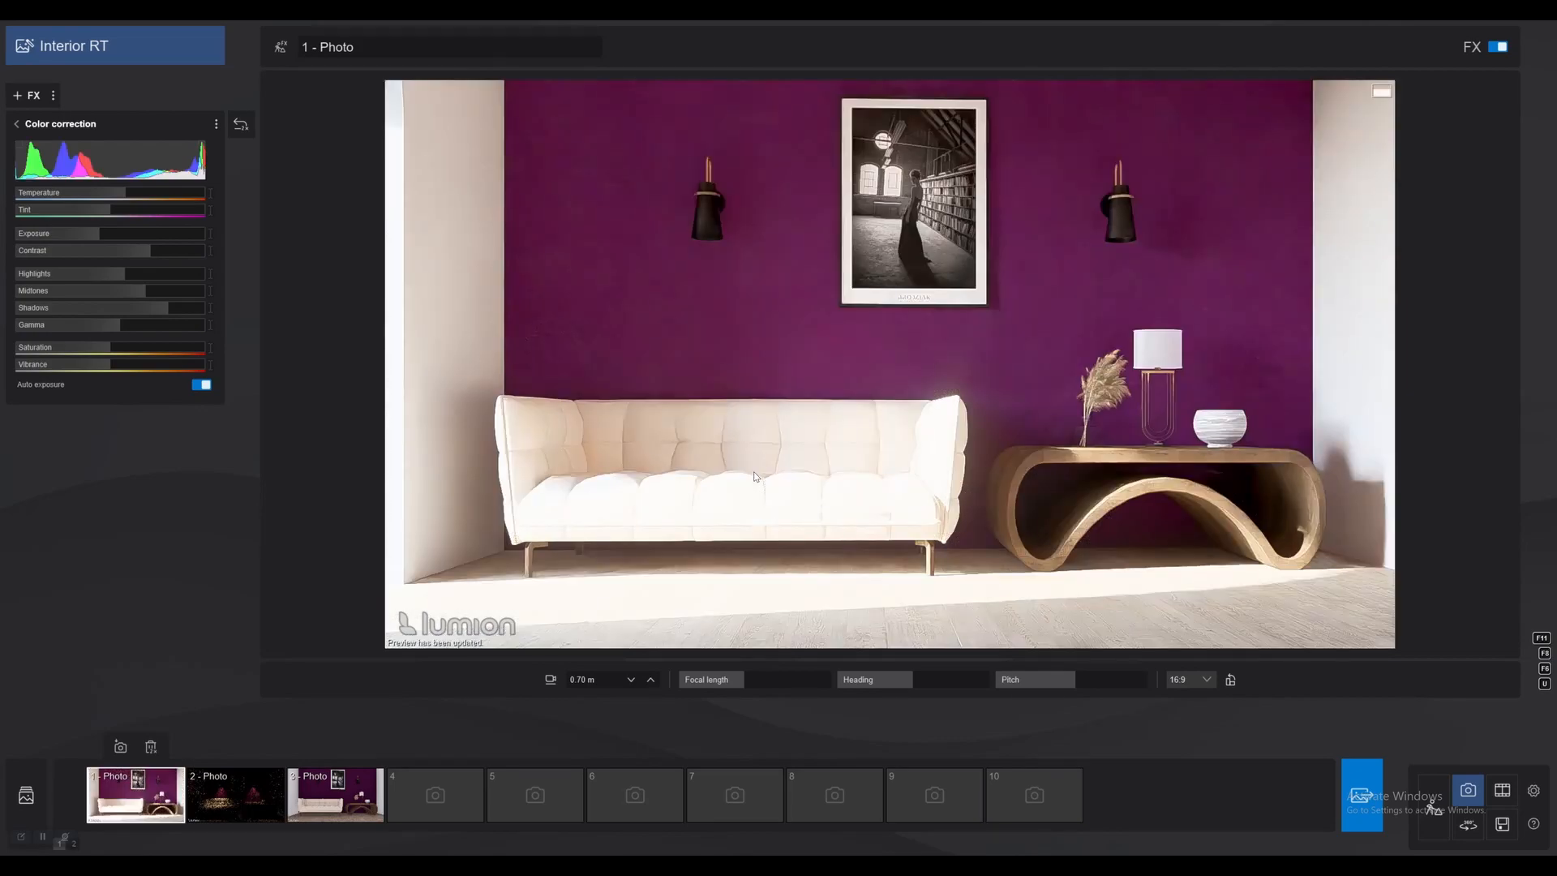
right_drag(1203, 433, 913, 426)
scroll(1199, 435, up, 4)
scroll(1102, 386, up, 5)
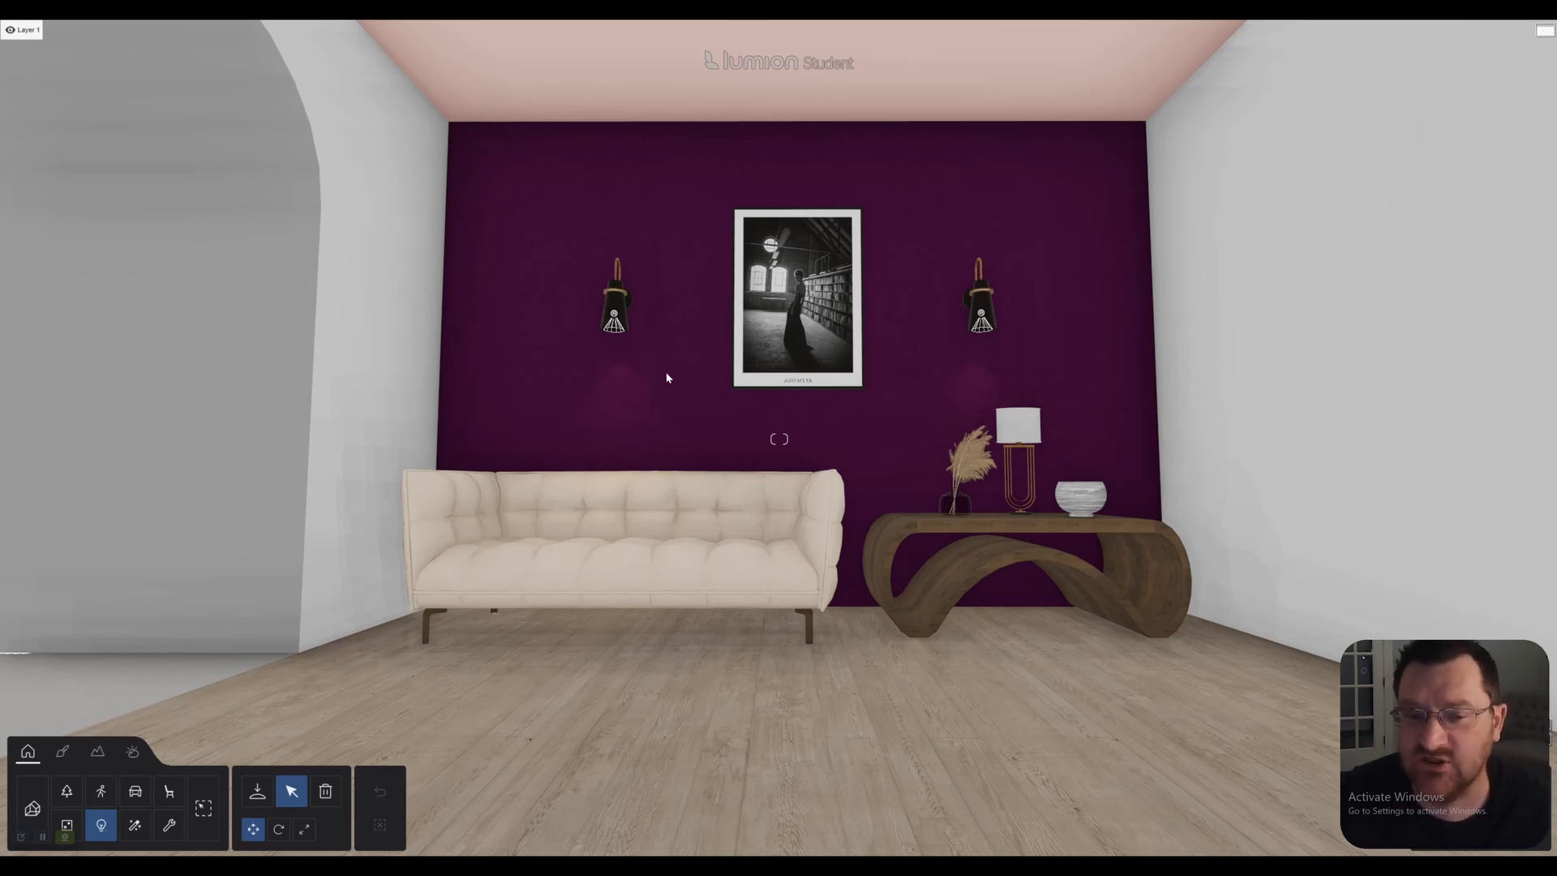
Select the spotlights inside both wall sconces together in Build mode.
key(w)
right_drag(568, 376, 559, 324)
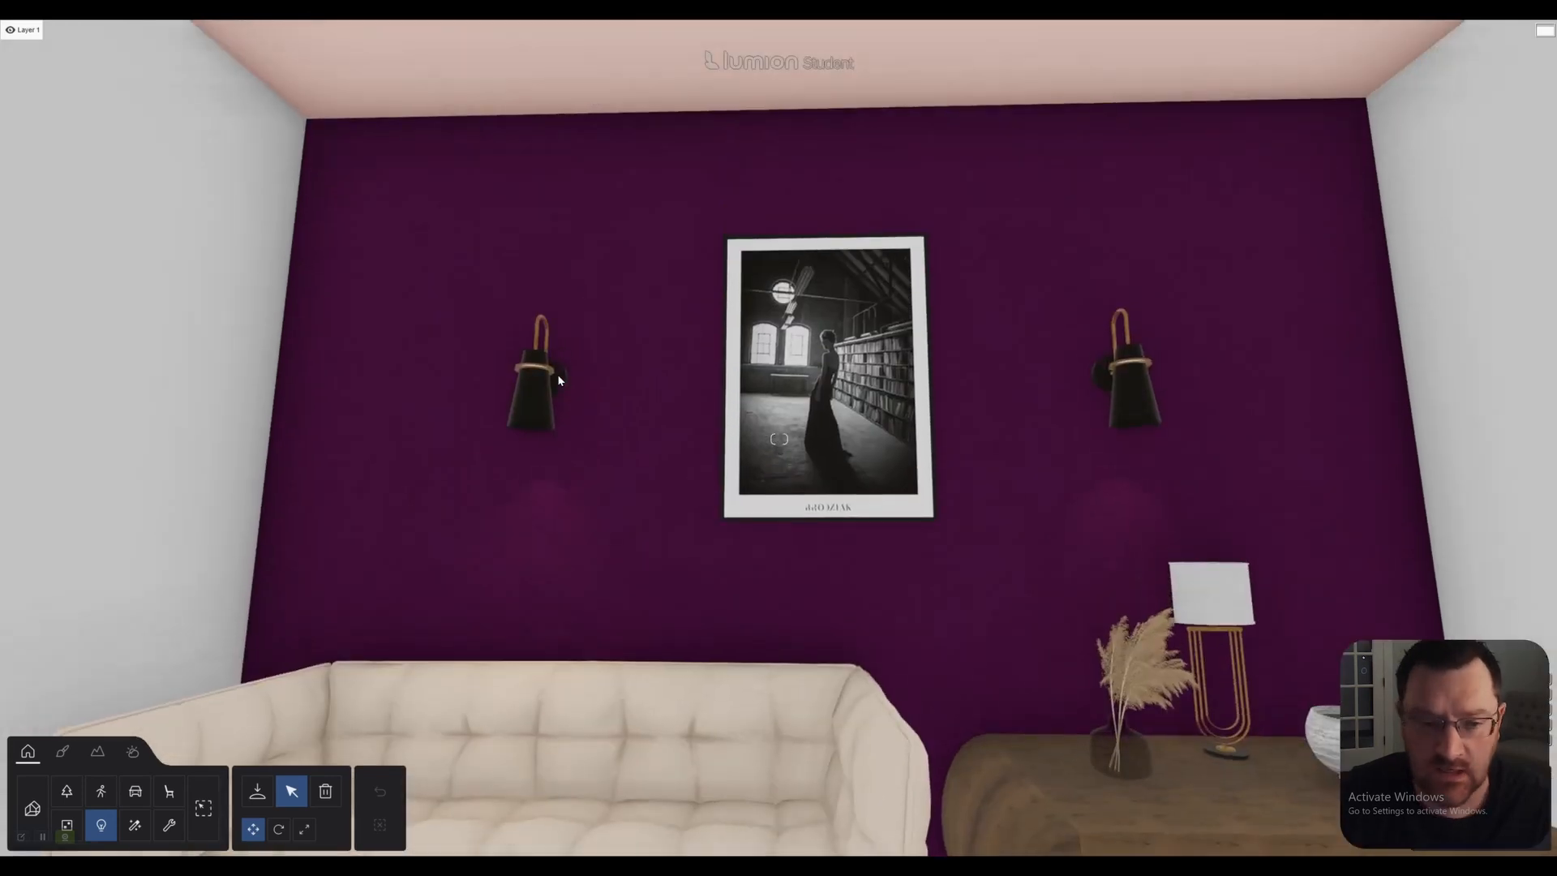
click(531, 412)
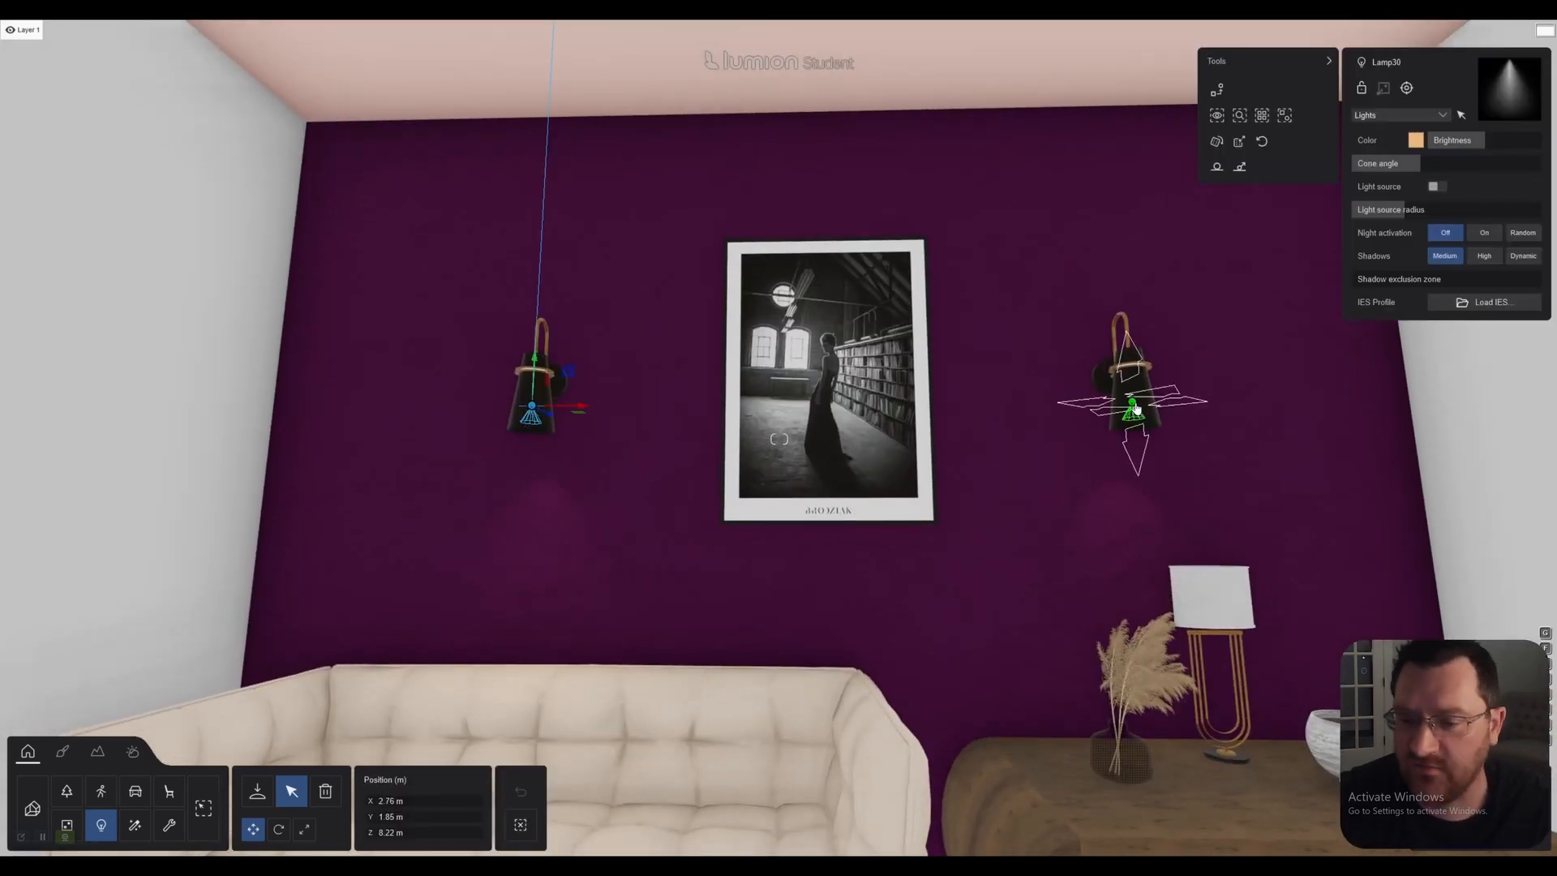
ctrl+click(1134, 406)
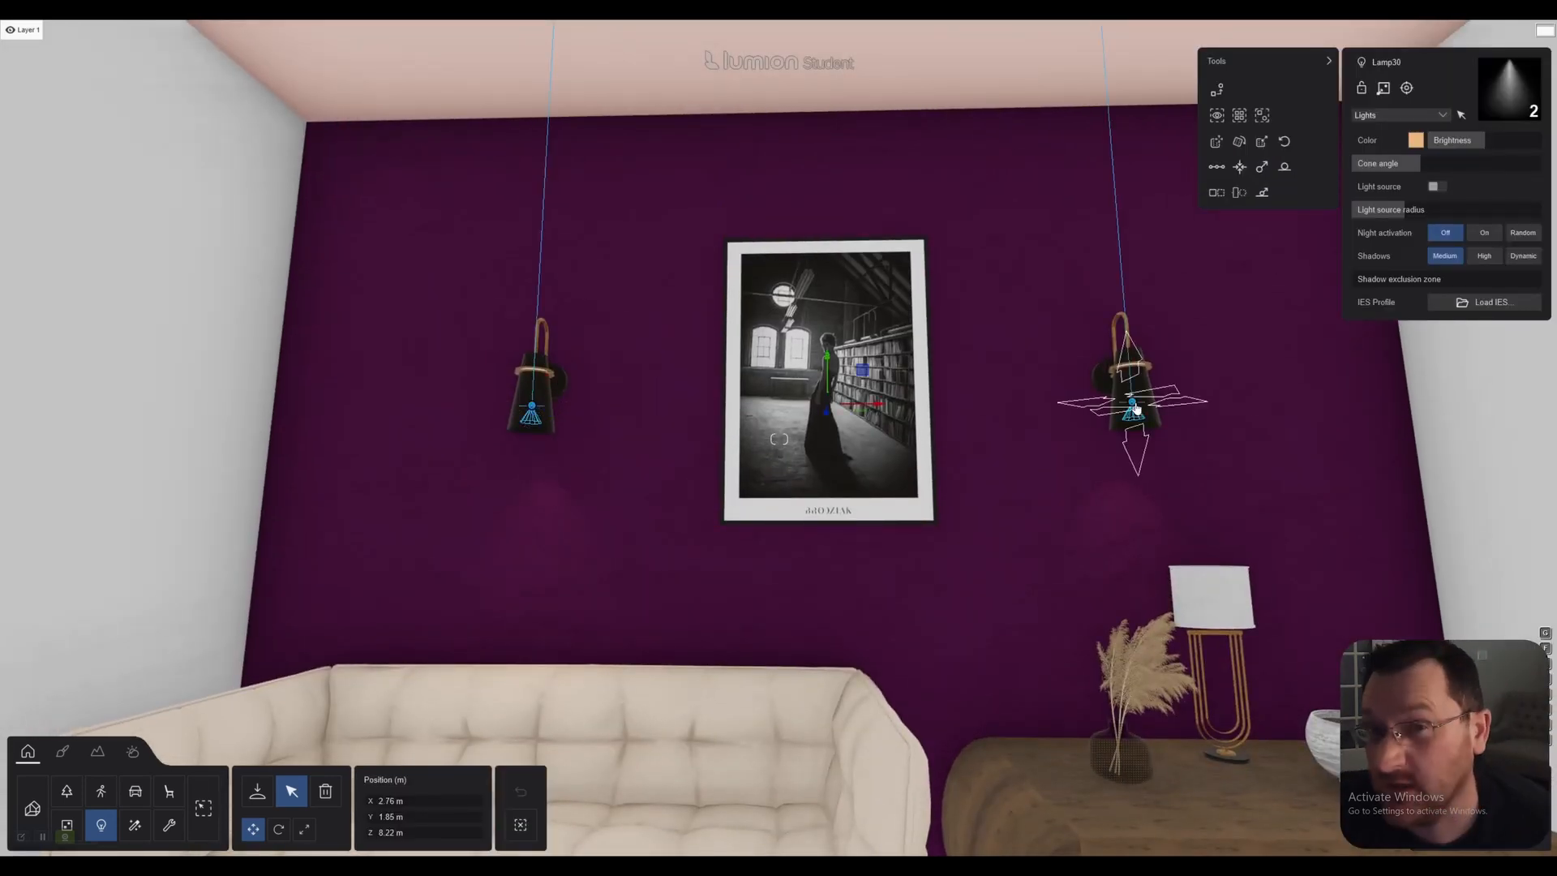